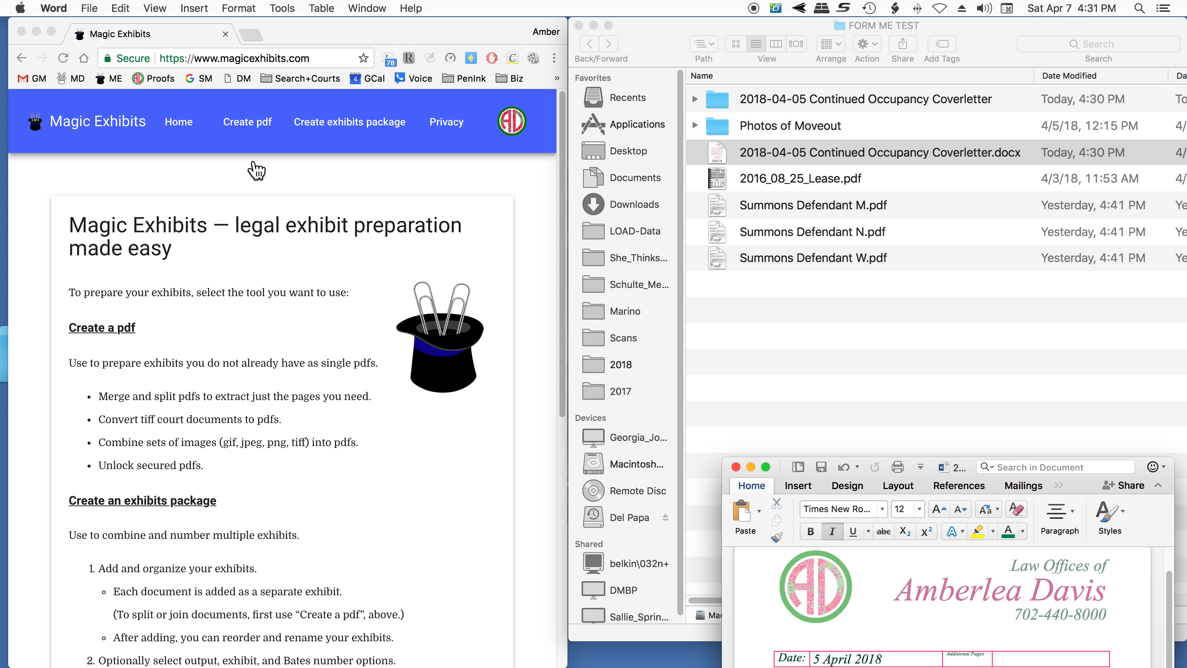
# - Open the Create pdf tool and add all the JPG images from the Photos of Moveout folder to it
pyautogui.click(252, 128)
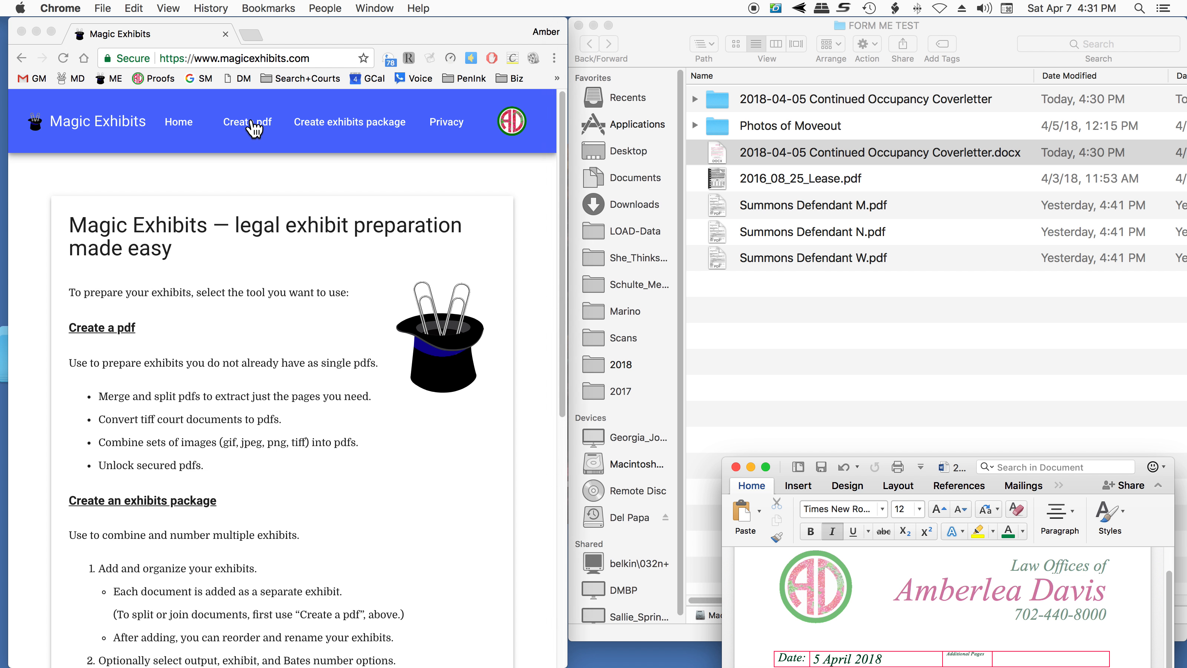
pyautogui.doubleClick(777, 103)
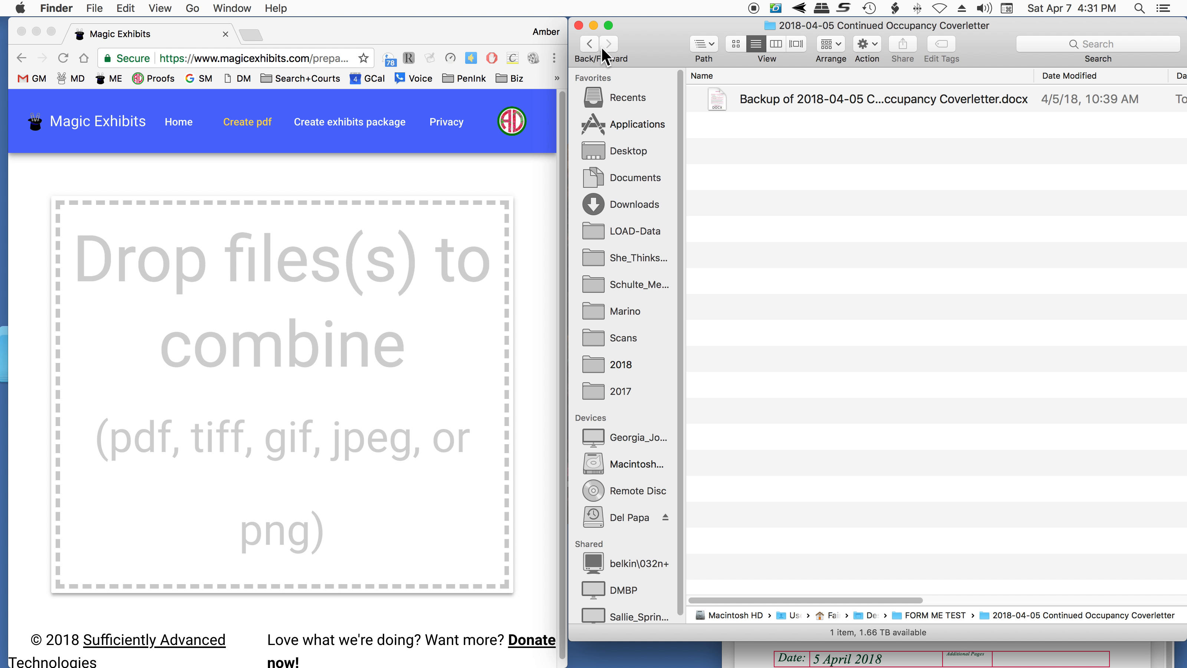
pyautogui.click(589, 44)
pyautogui.doubleClick(748, 125)
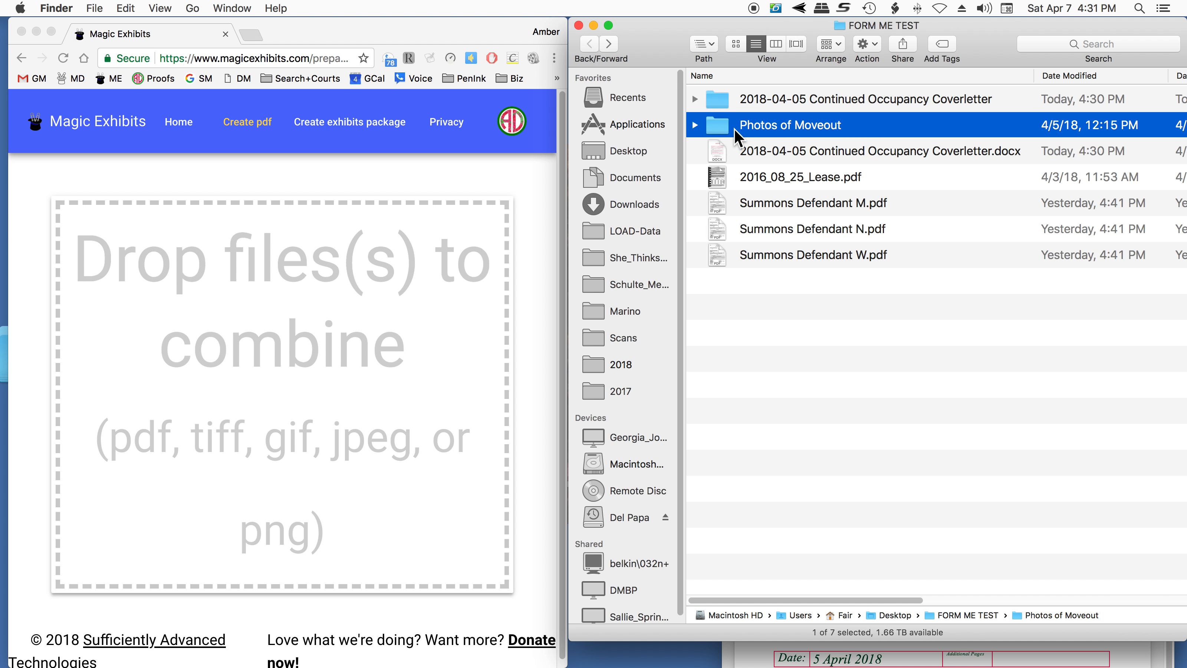
pyautogui.click(859, 281)
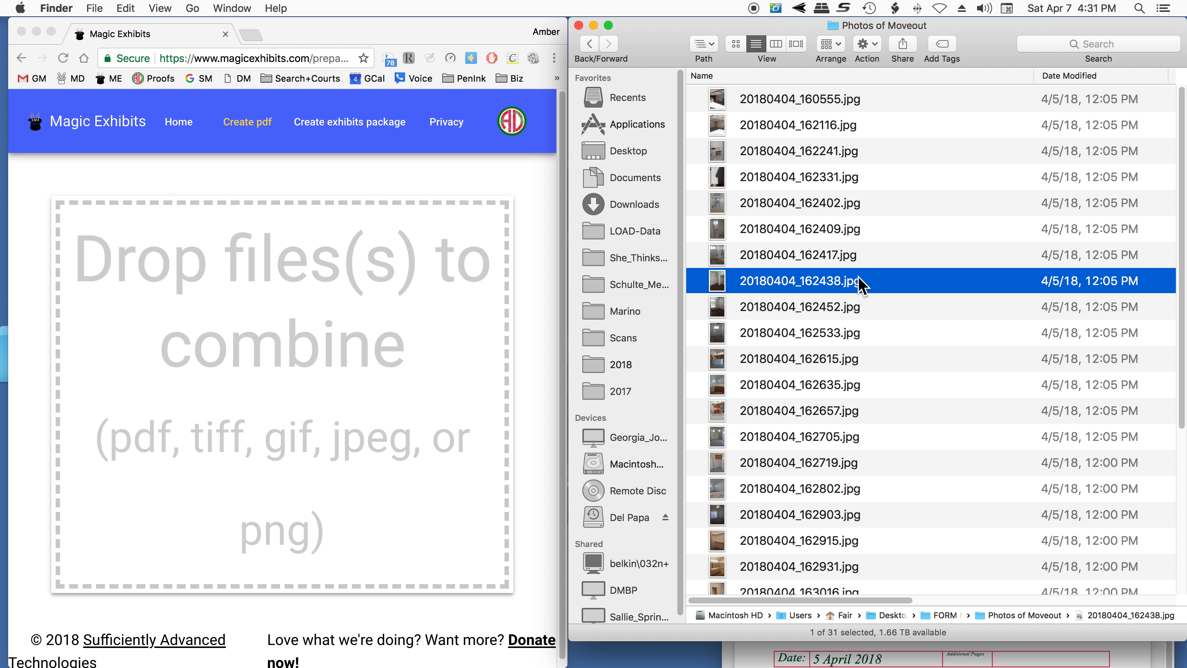
pyautogui.press('super+a')
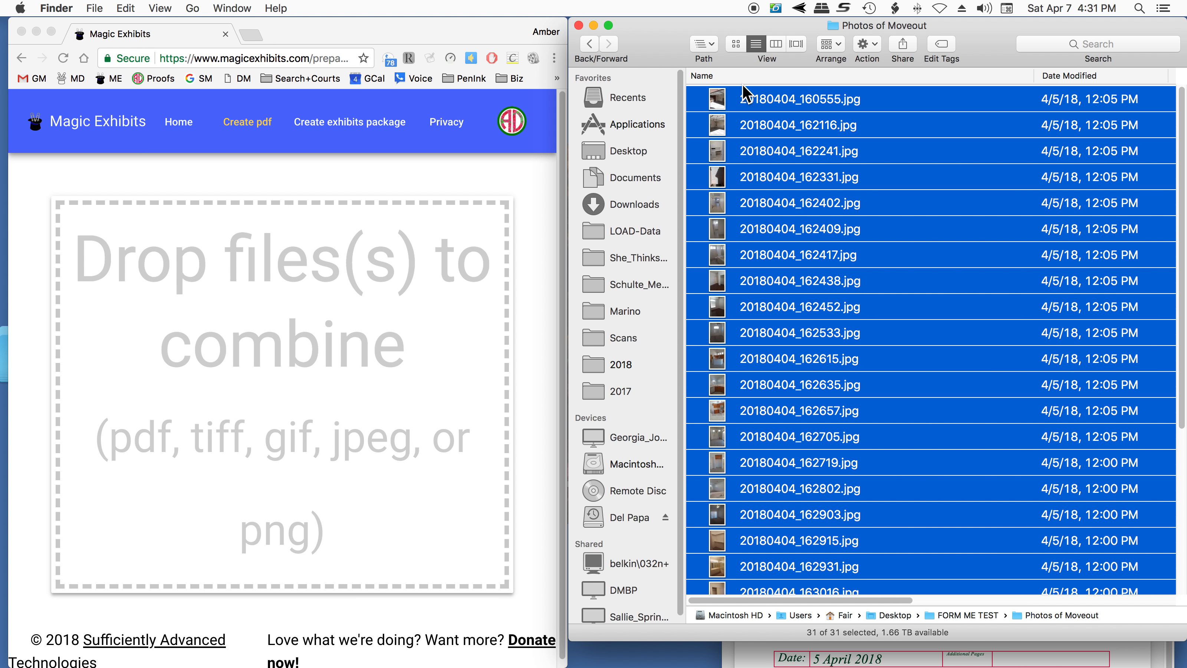
pyautogui.moveTo(726, 101); pyautogui.dragTo(305, 254)
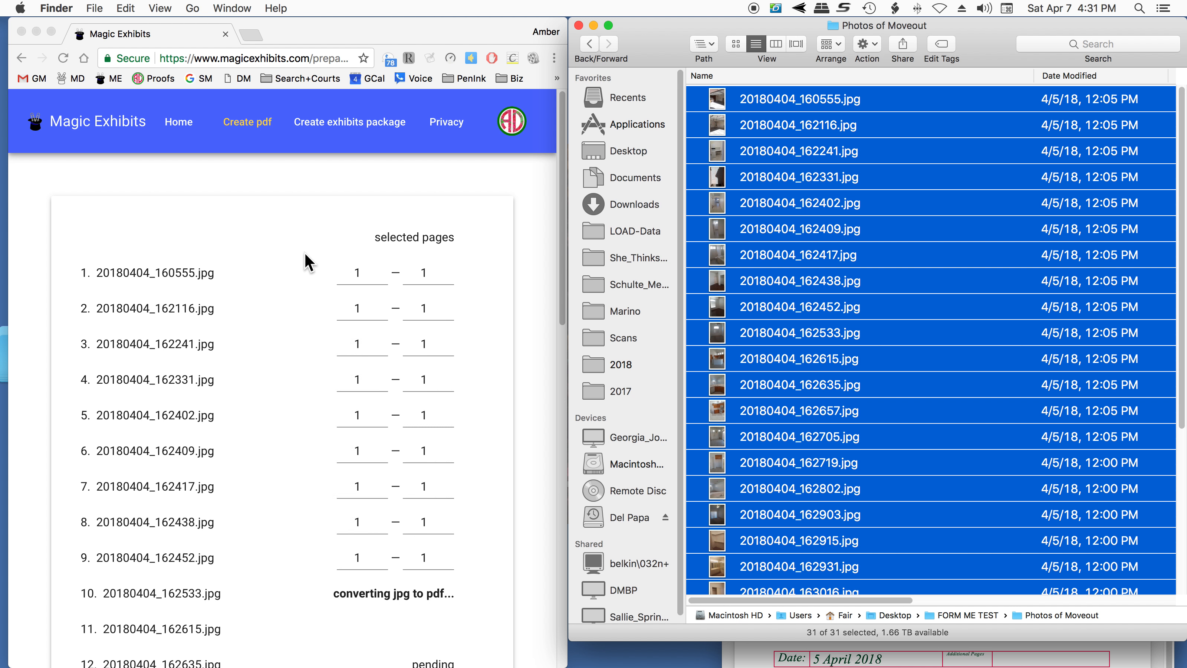
# - Combine all the listed photo pages into one PDF and save it as combined-moveout-pictures
pyautogui.scroll(-10, 304, 253)
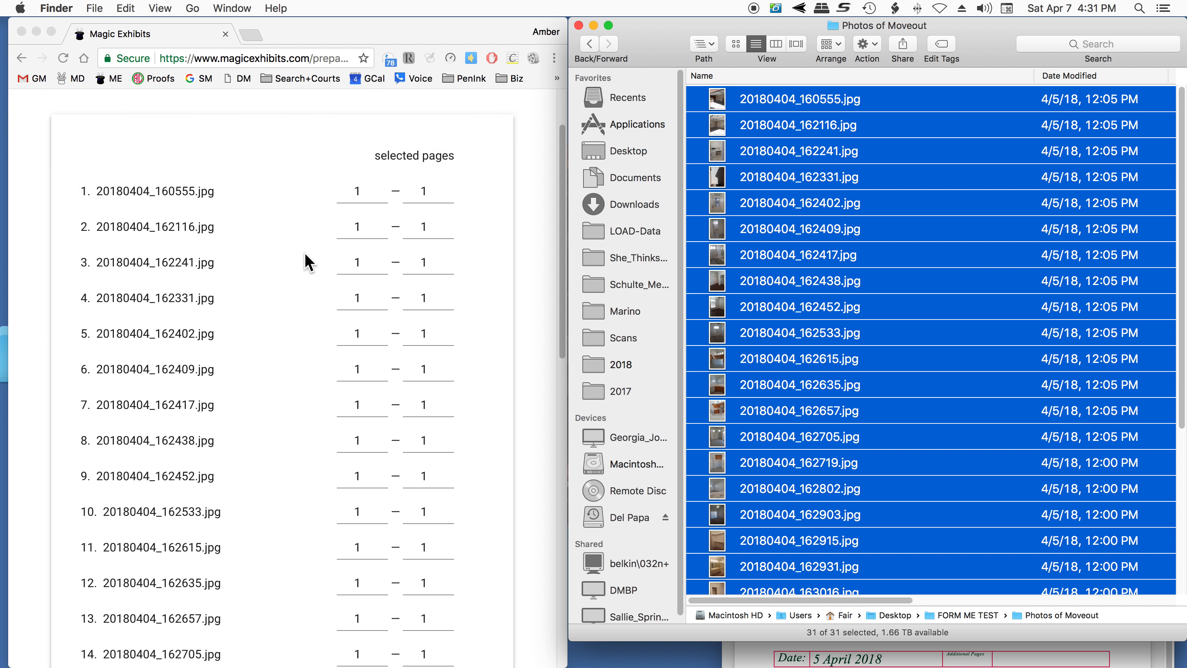
pyautogui.scroll(-8, 304, 253)
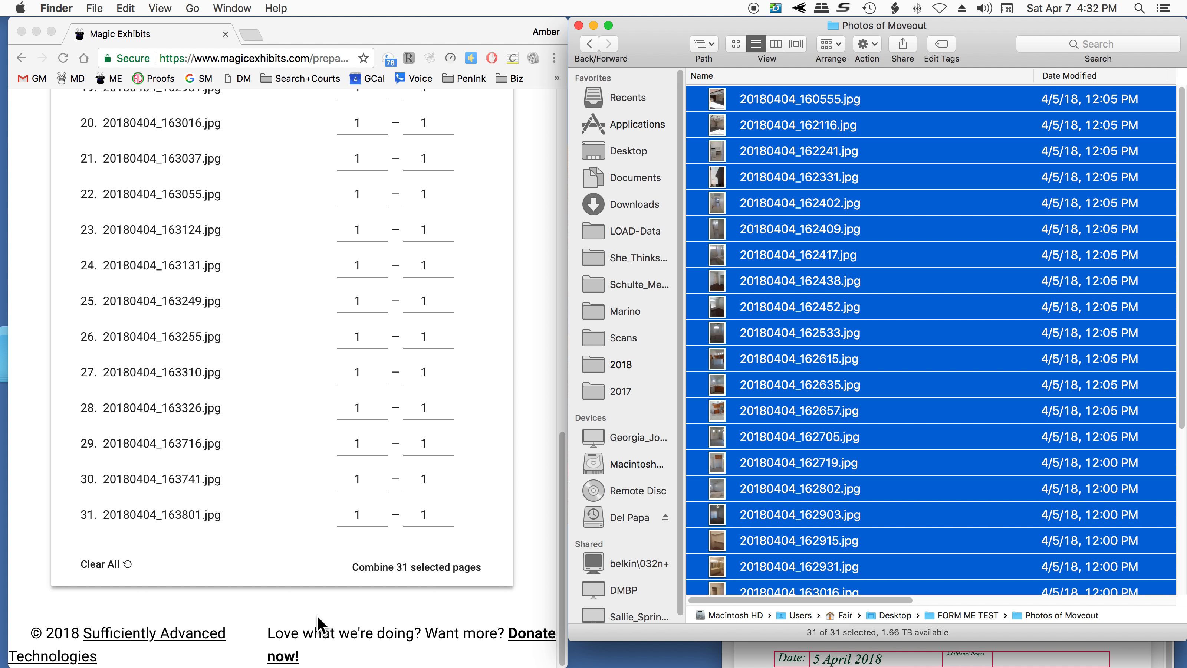
pyautogui.click(435, 568)
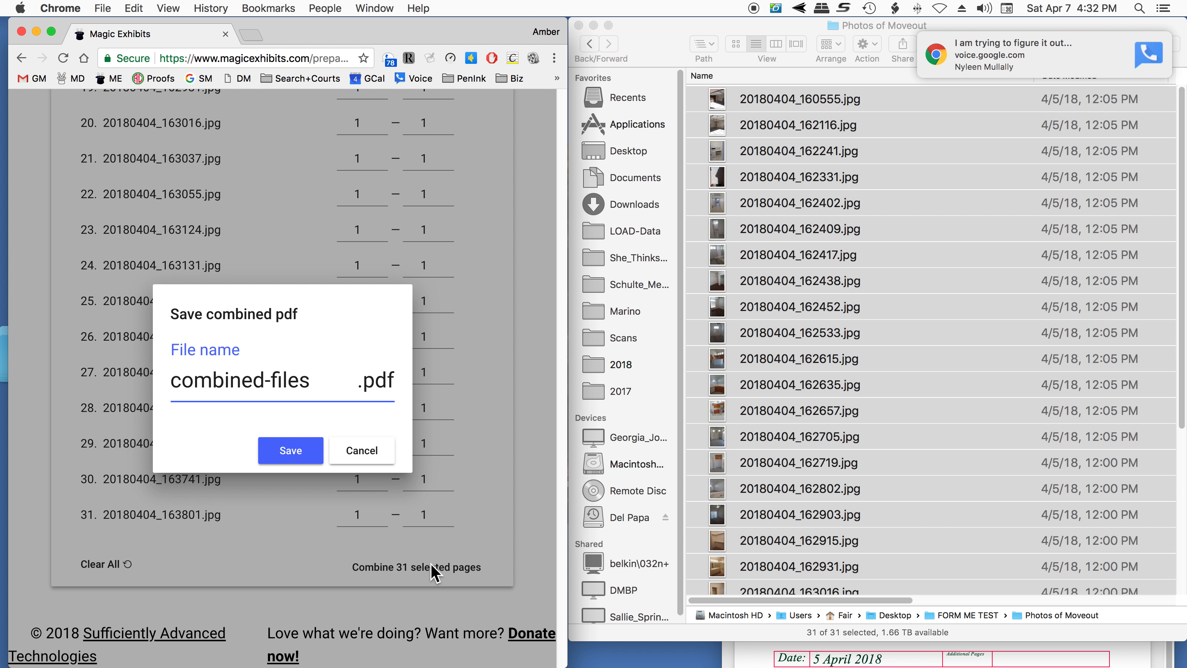
pyautogui.press('BackSpace')
pyautogui.press('BackSpace')
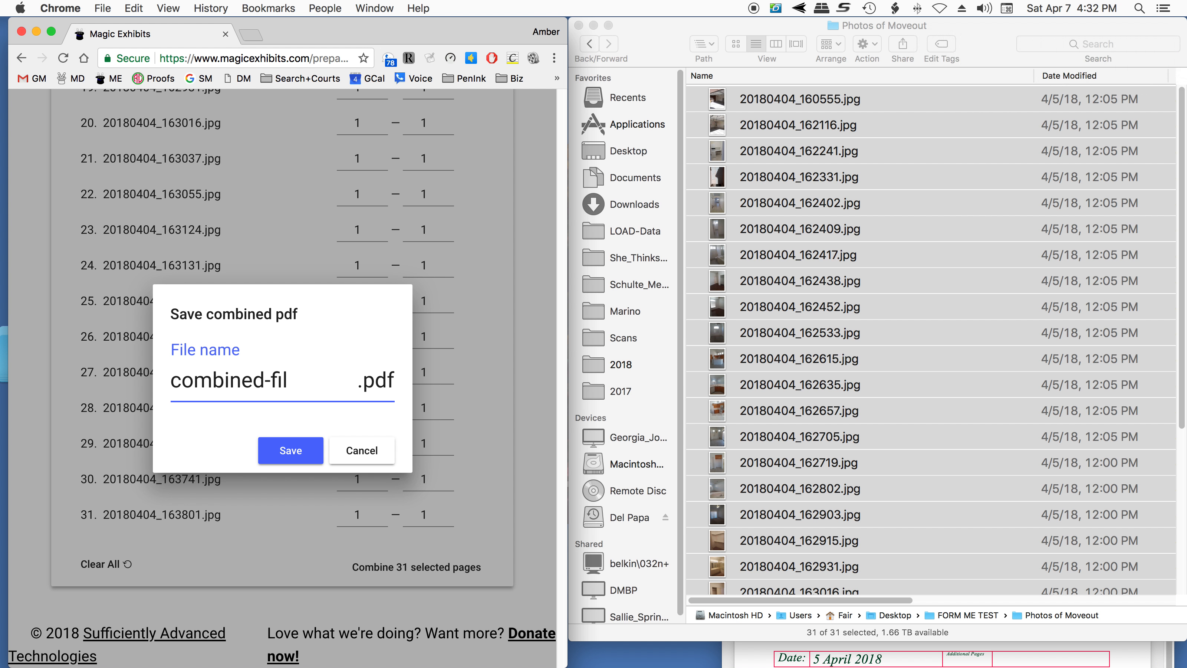
pyautogui.press('BackSpace')
pyautogui.press('BackSpace')
pyautogui.press('BackSpace')
pyautogui.write('moveou')
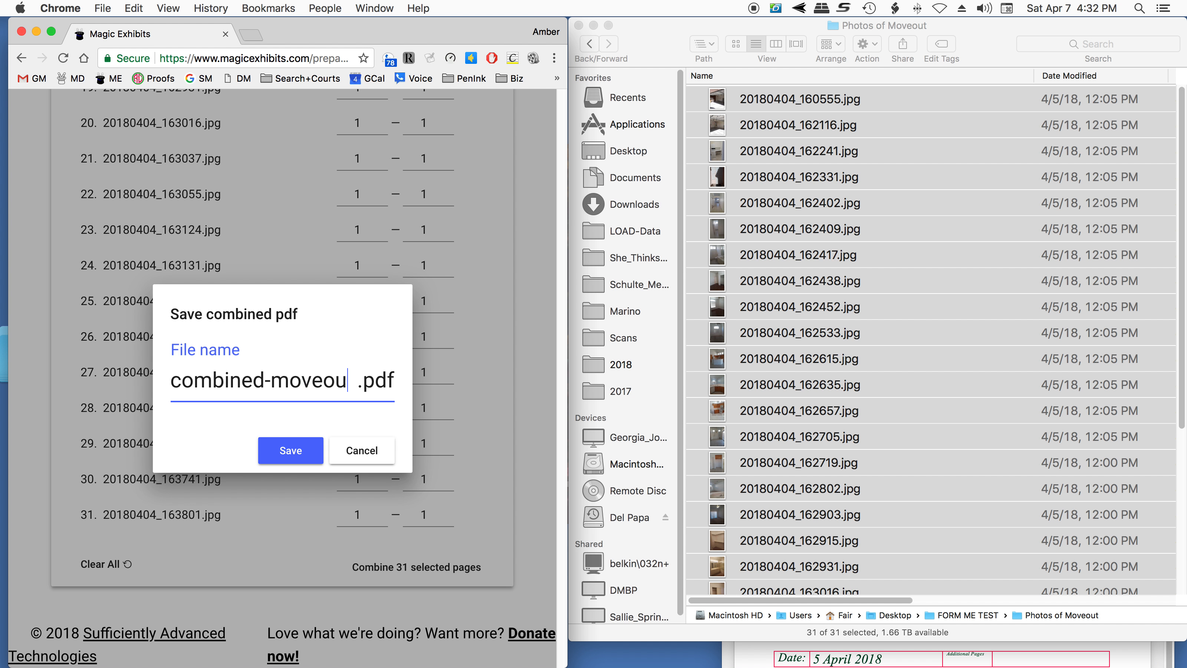
pyautogui.write('t .')
pyautogui.write('p')
pyautogui.press('BackSpace')
pyautogui.write('-pic')
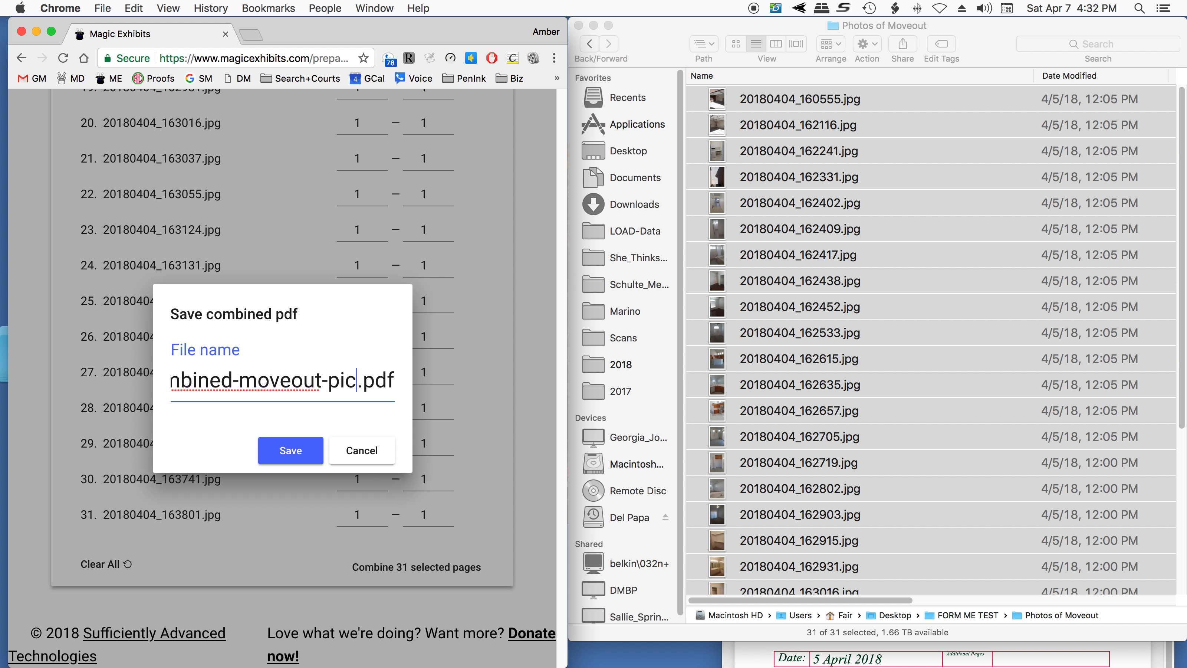
pyautogui.write('ut')
pyautogui.press('BackSpace')
pyautogui.press('BackSpace')
pyautogui.write('tures')
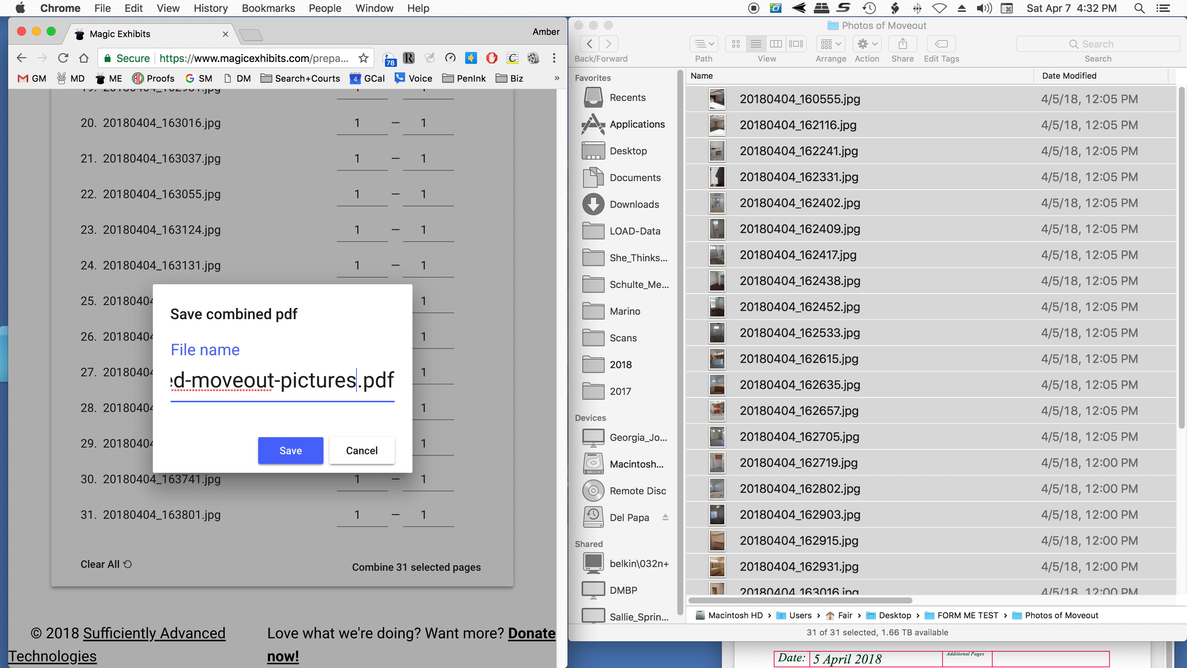
pyautogui.press('Return')
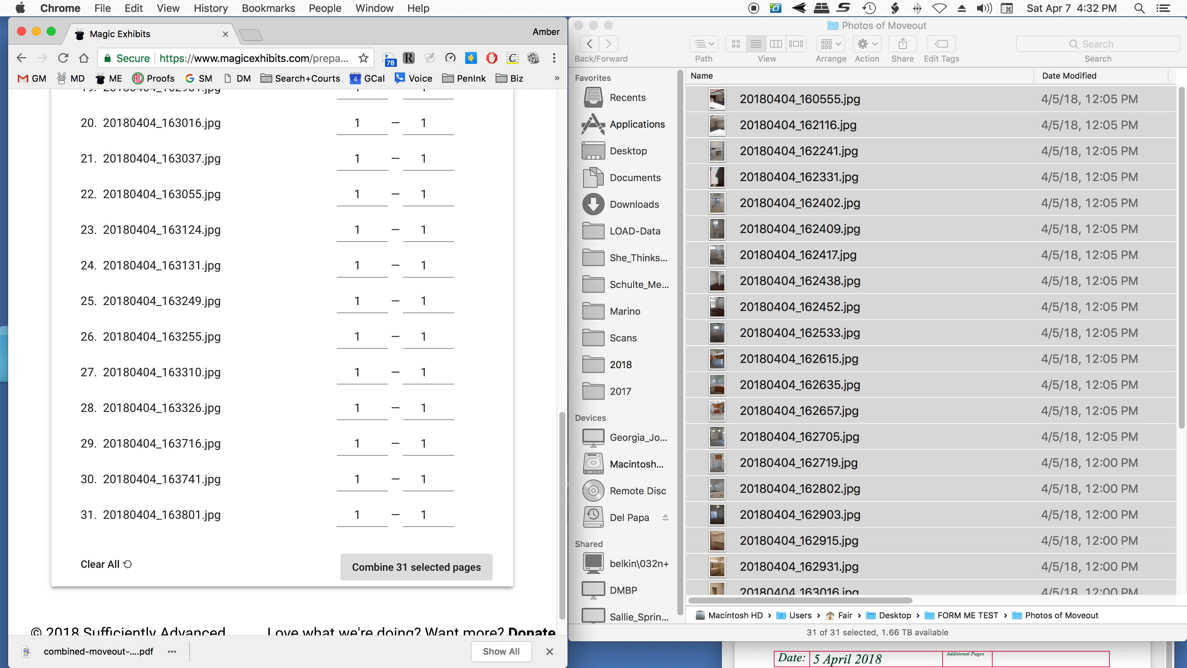
# - Put the downloaded combined-moveout-pictures.pdf into the FORM ME TEST folder
pyautogui.click(652, 39)
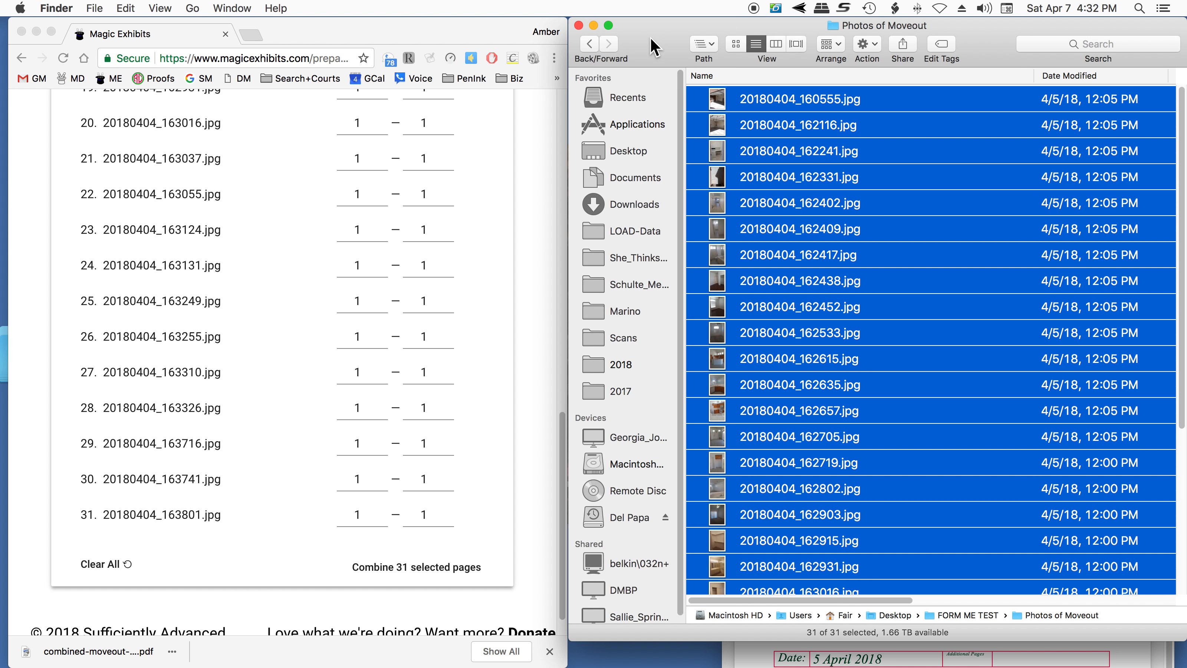
pyautogui.click(590, 44)
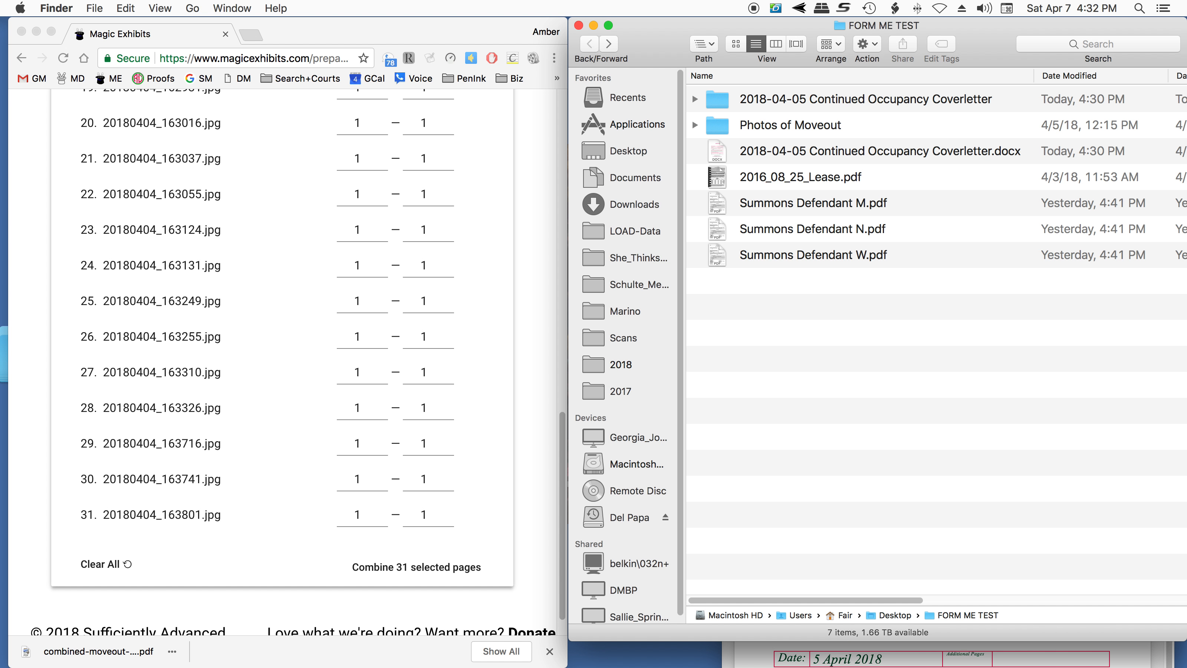
pyautogui.moveTo(98, 651); pyautogui.dragTo(1006, 381)
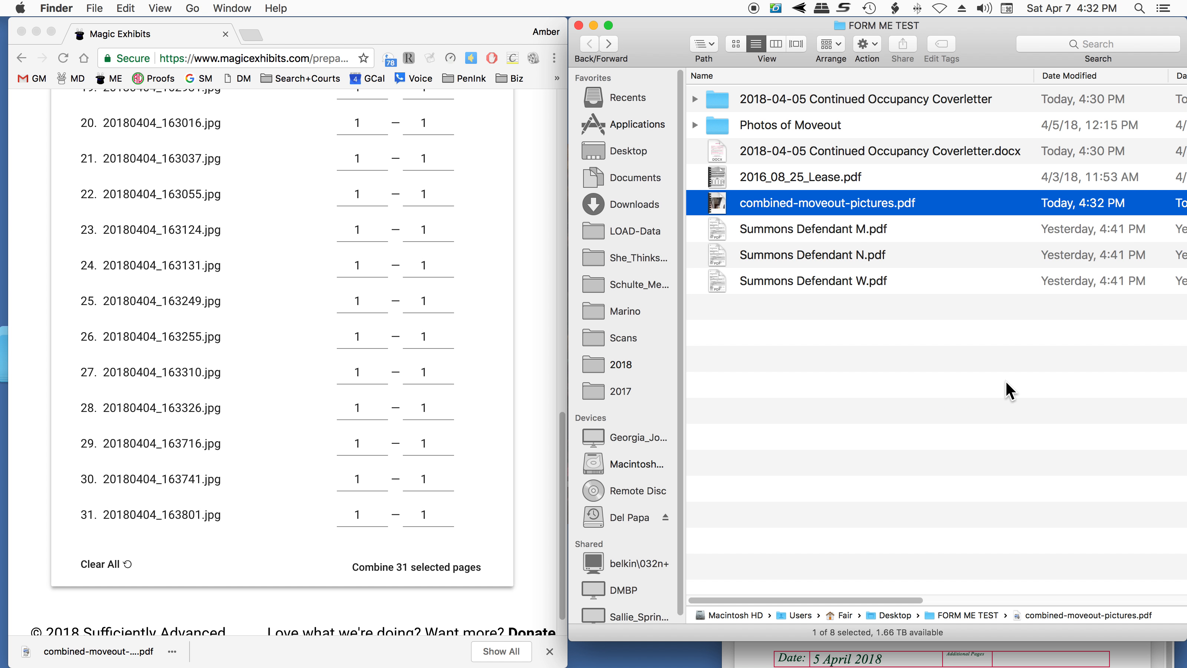
# - Open the Create an exhibits package tool and add the cover letter, lease, combined pictures and three summons files from FORM ME TEST
pyautogui.scroll(15, 420, 329)
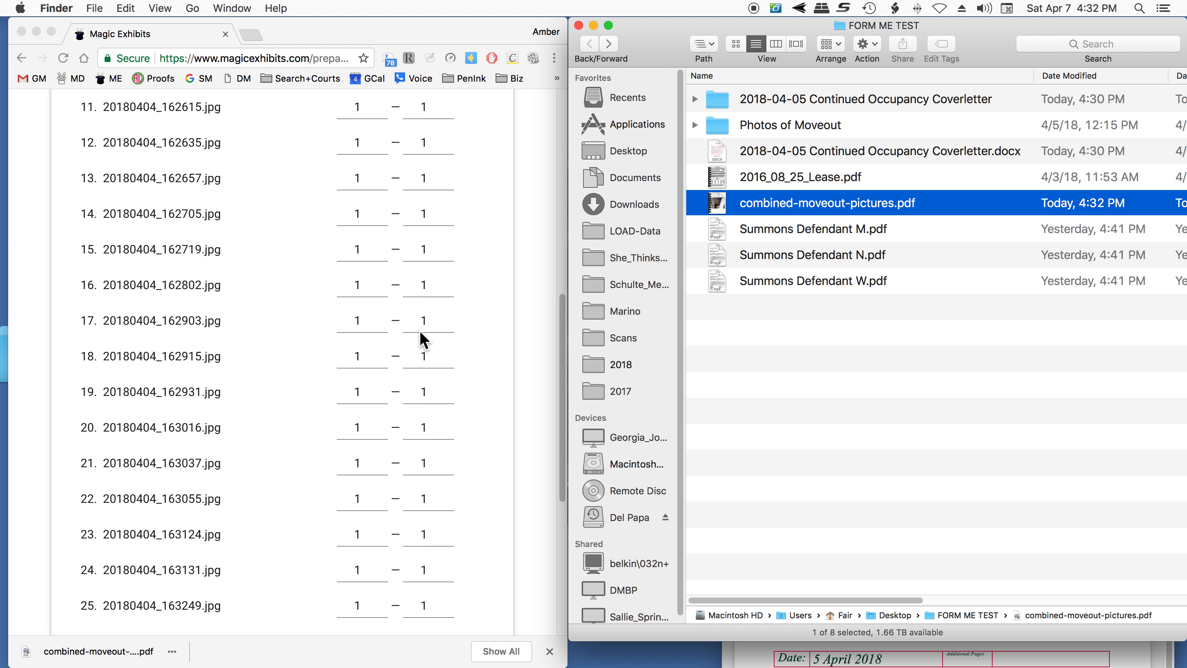
pyautogui.click(180, 122)
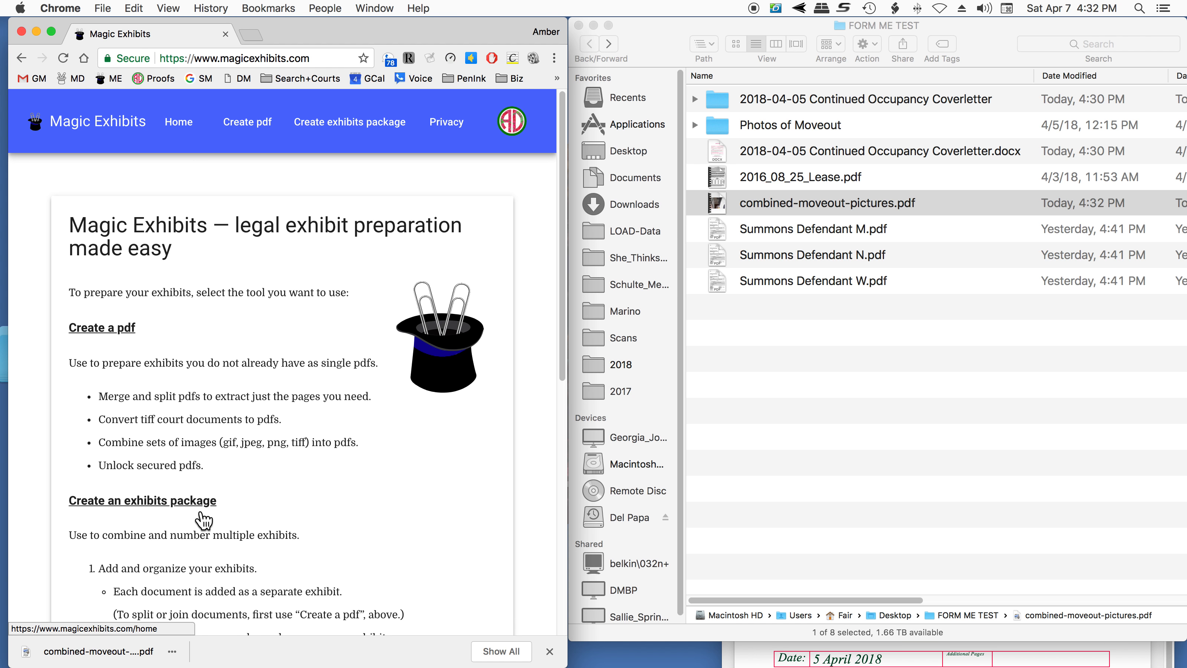
pyautogui.click(154, 501)
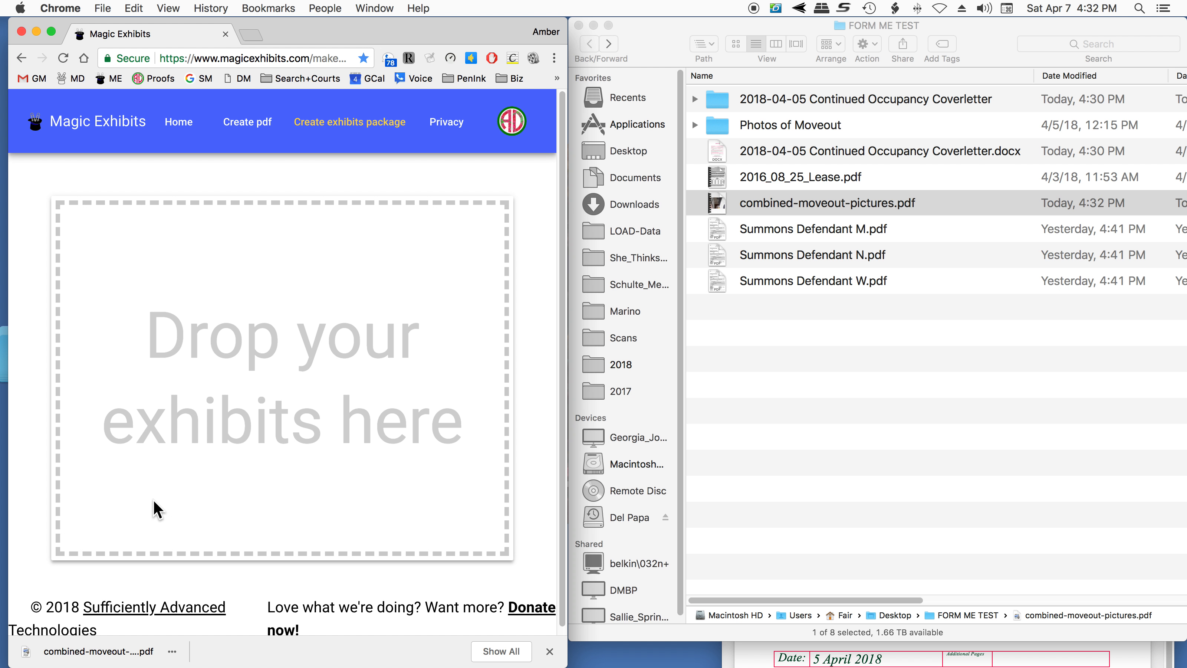
pyautogui.click(890, 398)
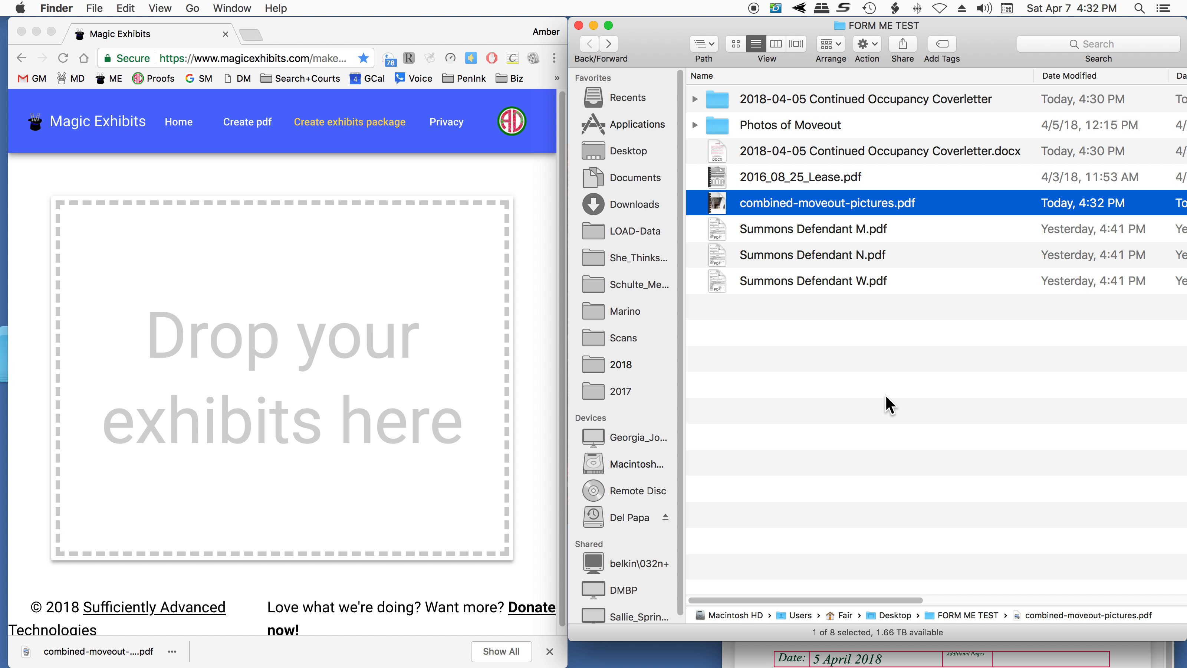
pyautogui.moveTo(895, 377); pyautogui.dragTo(251, 278)
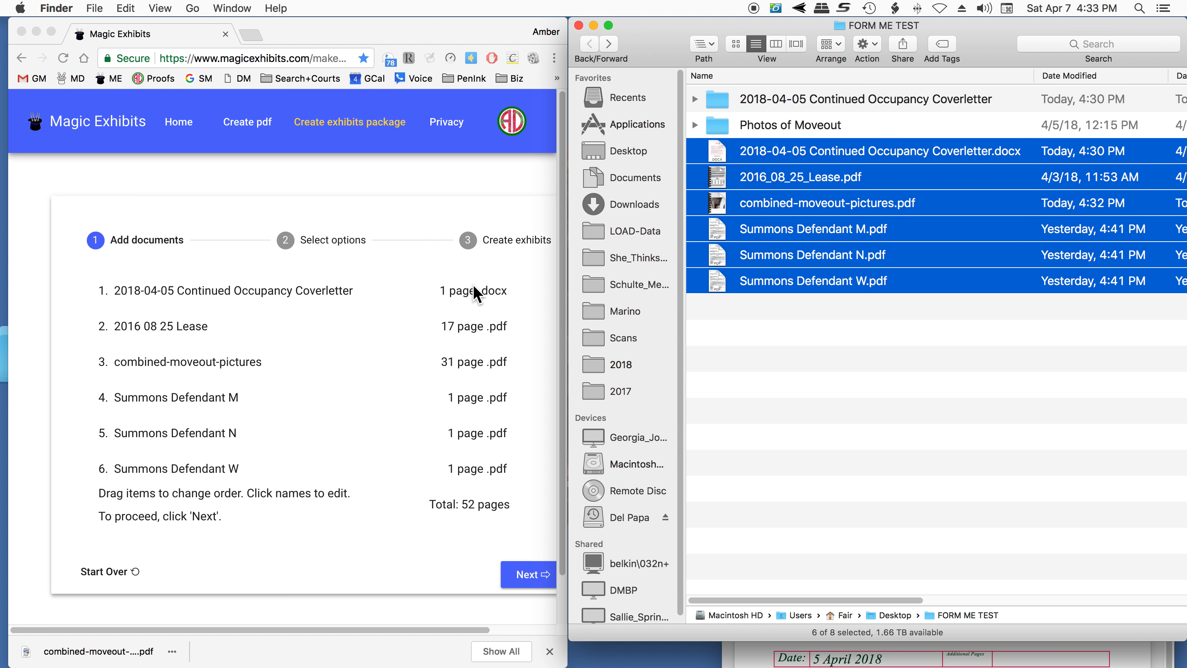
# - Remove the Continued Occupancy Coverletter from the exhibit list and rename the combined-moveout-pictures exhibit as Move Out Photos
pyautogui.click(510, 305)
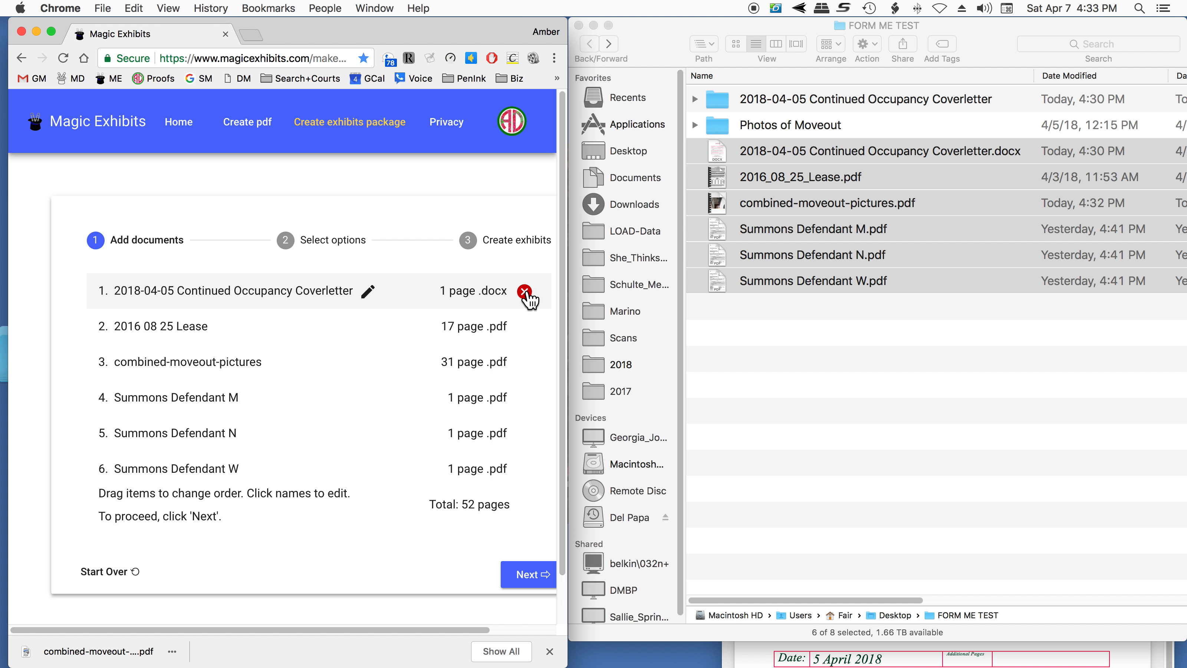
pyautogui.click(525, 292)
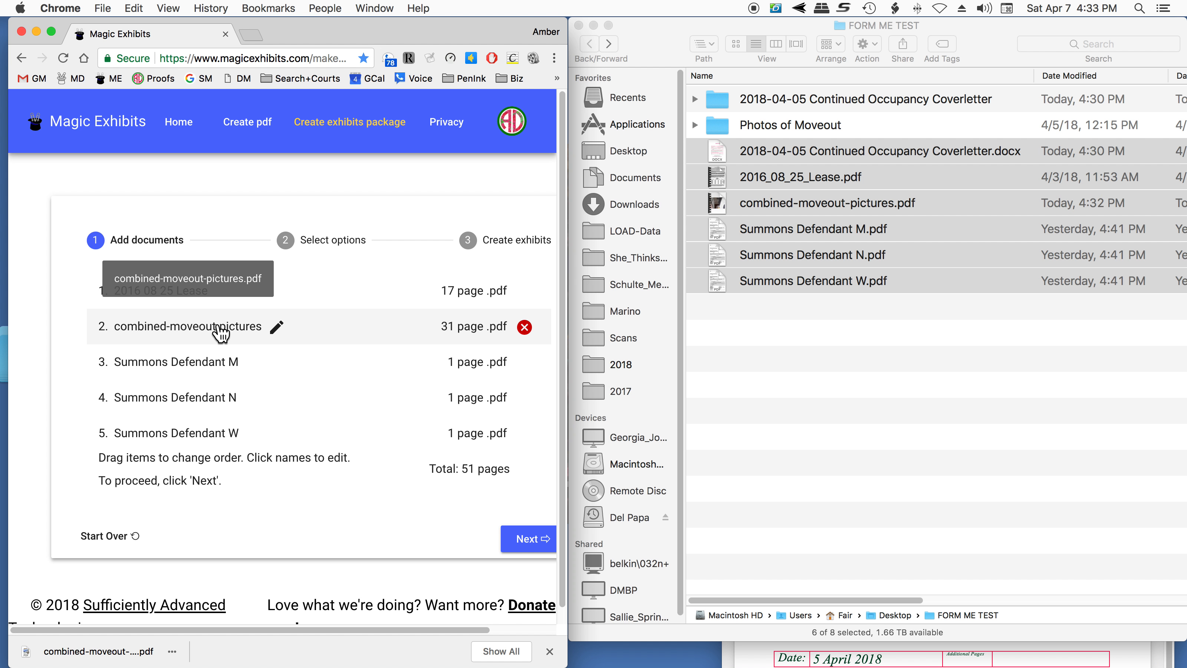
pyautogui.click(273, 327)
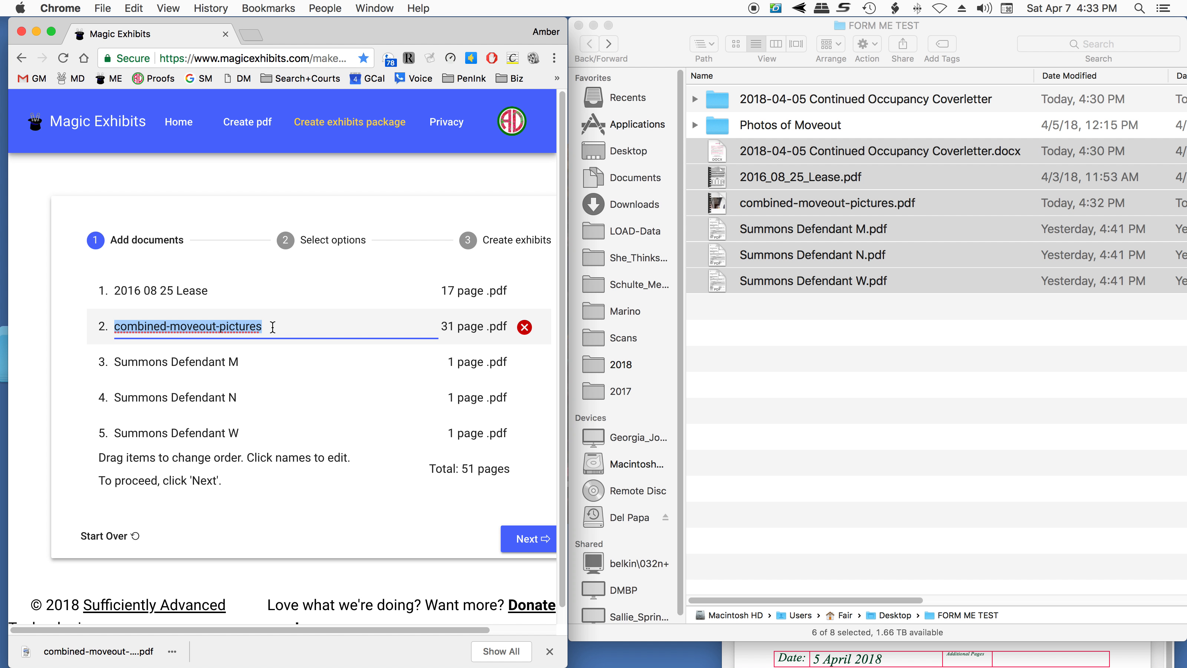
pyautogui.write('Move Out')
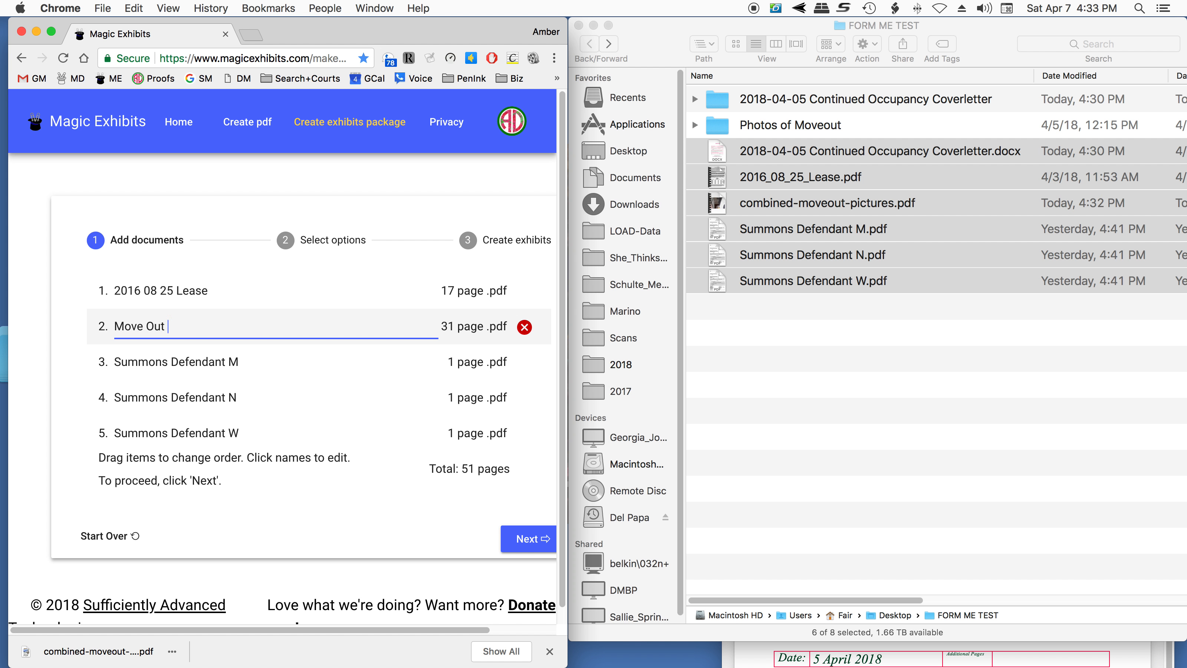
pyautogui.write(' Photos')
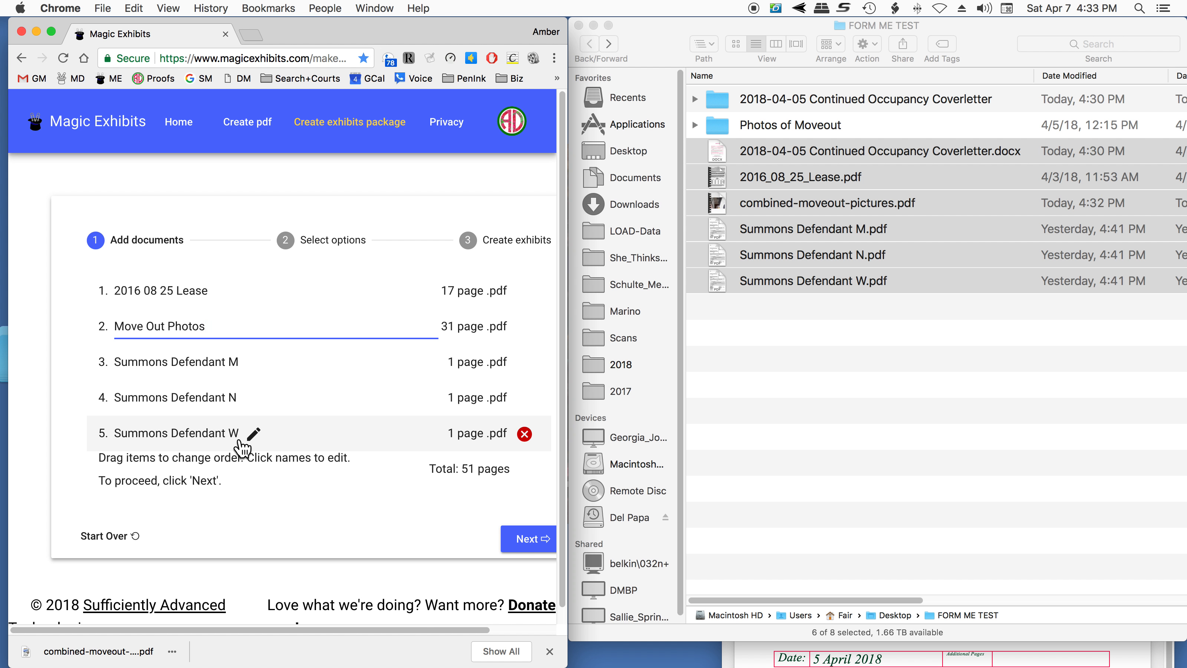
# - Proceed to the exhibit options and set the exhibit label to Attachments
pyautogui.click(527, 542)
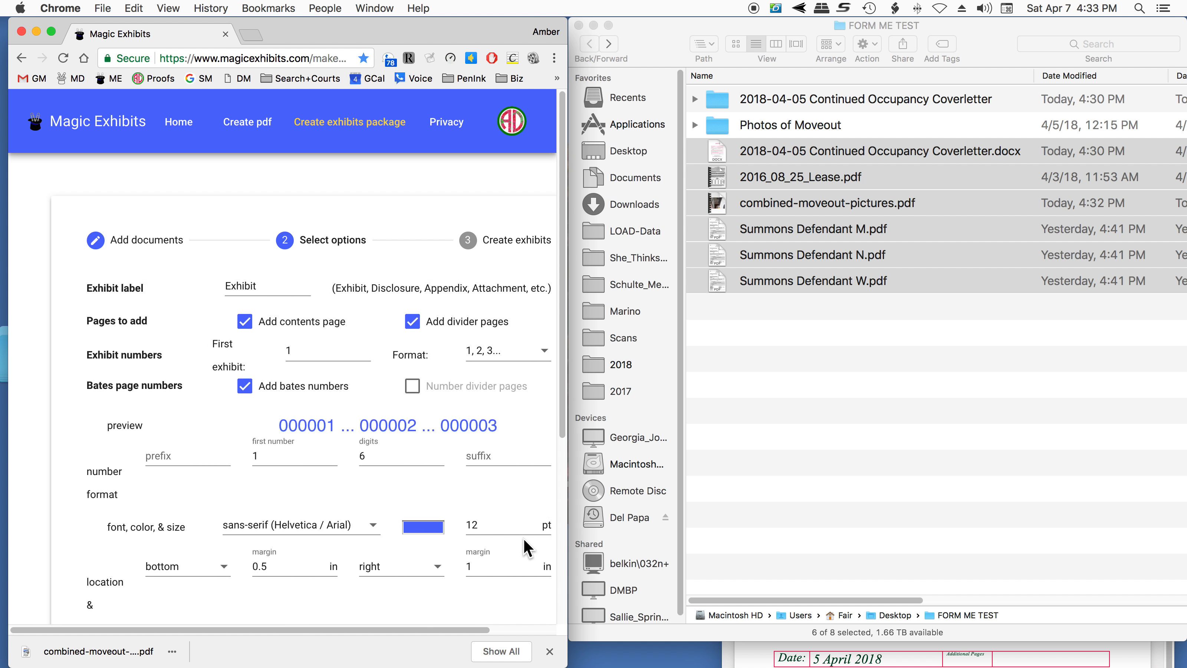
pyautogui.doubleClick(250, 285)
pyautogui.write('At')
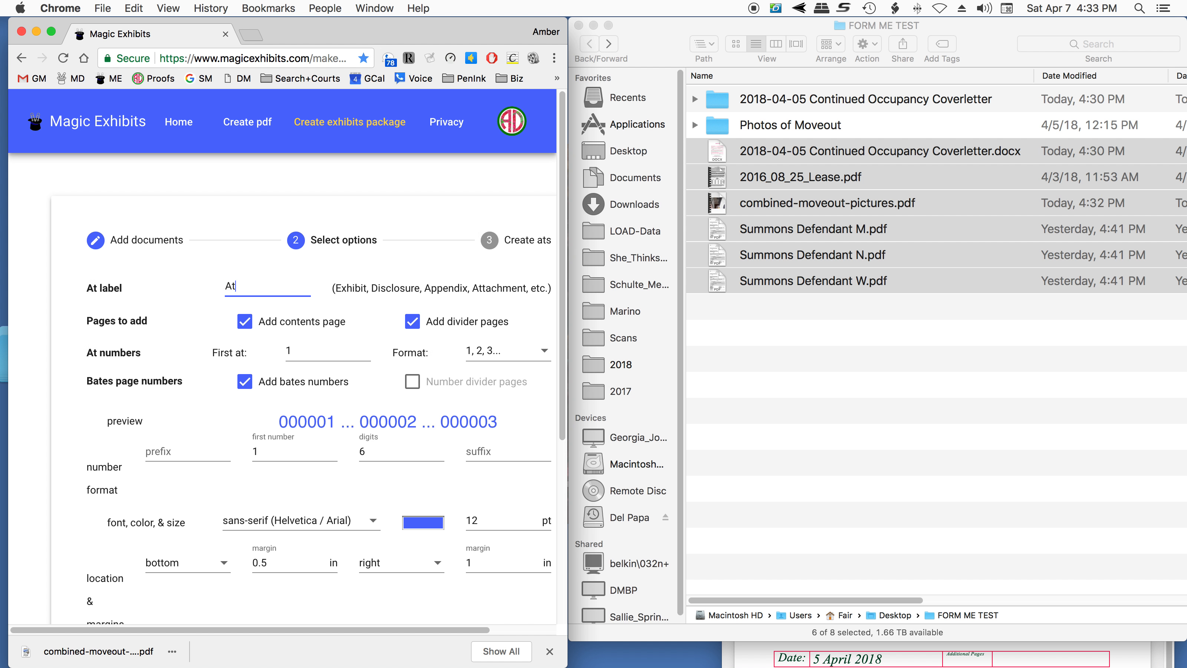
pyautogui.write('tachments')
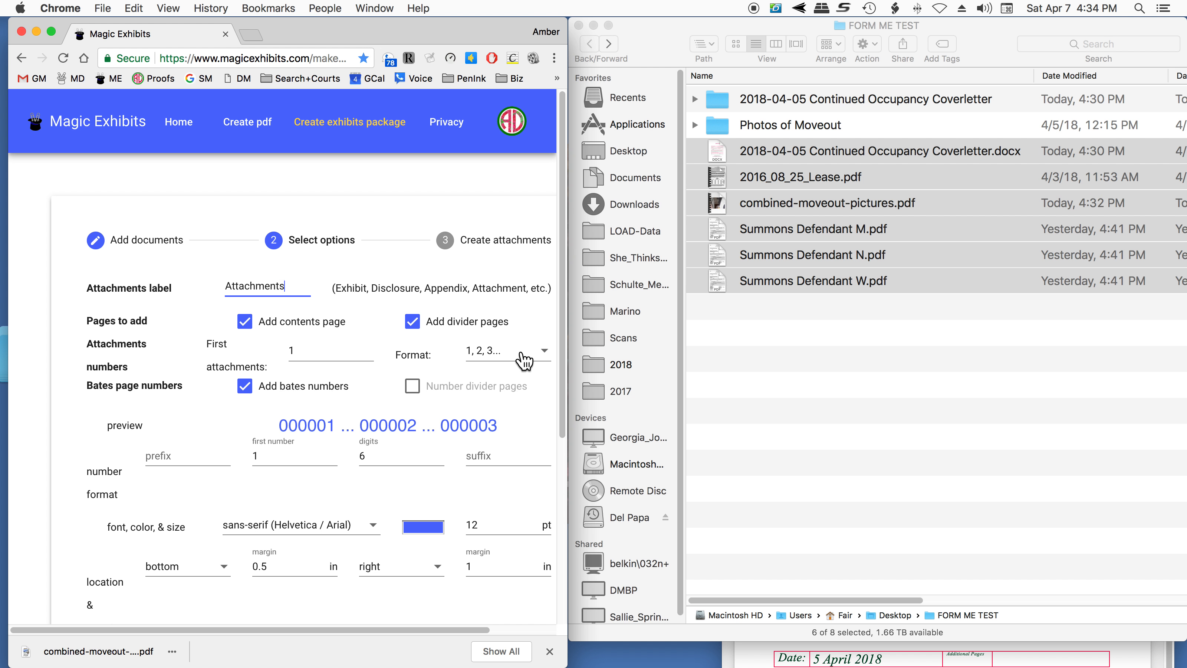
# - Try the A, B, C... numbering format for the attachments, and set it back to 1, 2, 3..
pyautogui.click(539, 357)
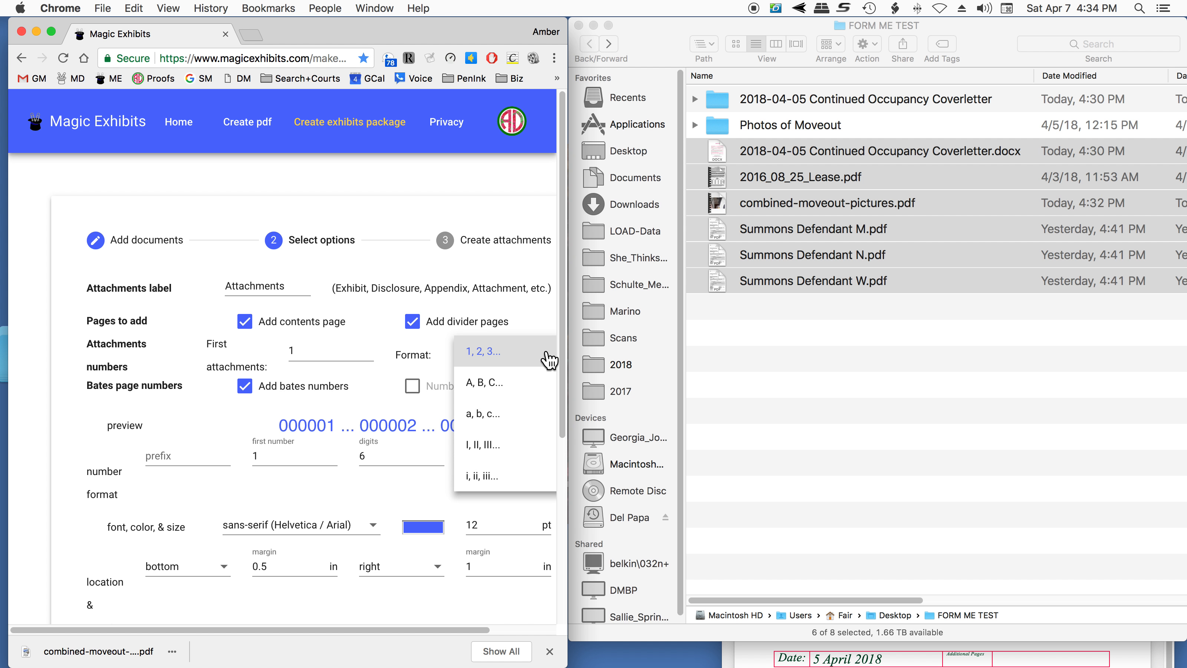
pyautogui.click(525, 388)
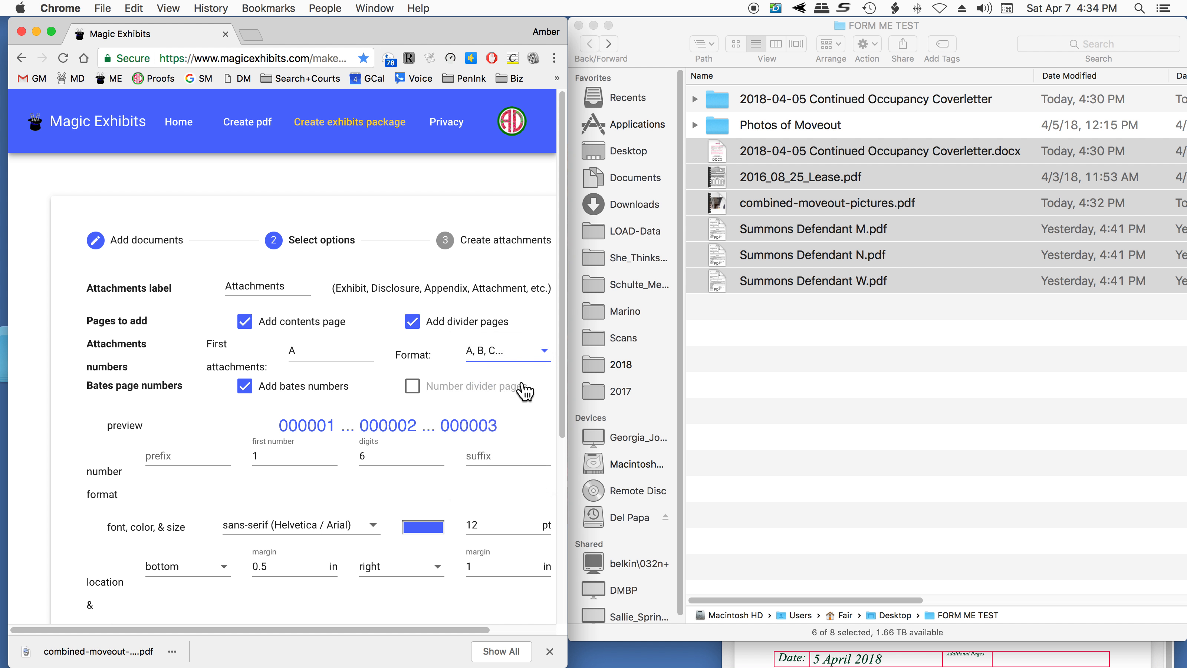
pyautogui.click(545, 357)
pyautogui.click(543, 328)
# - Set the Bates page number prefix to Plaintiff followed by a space
pyautogui.click(148, 457)
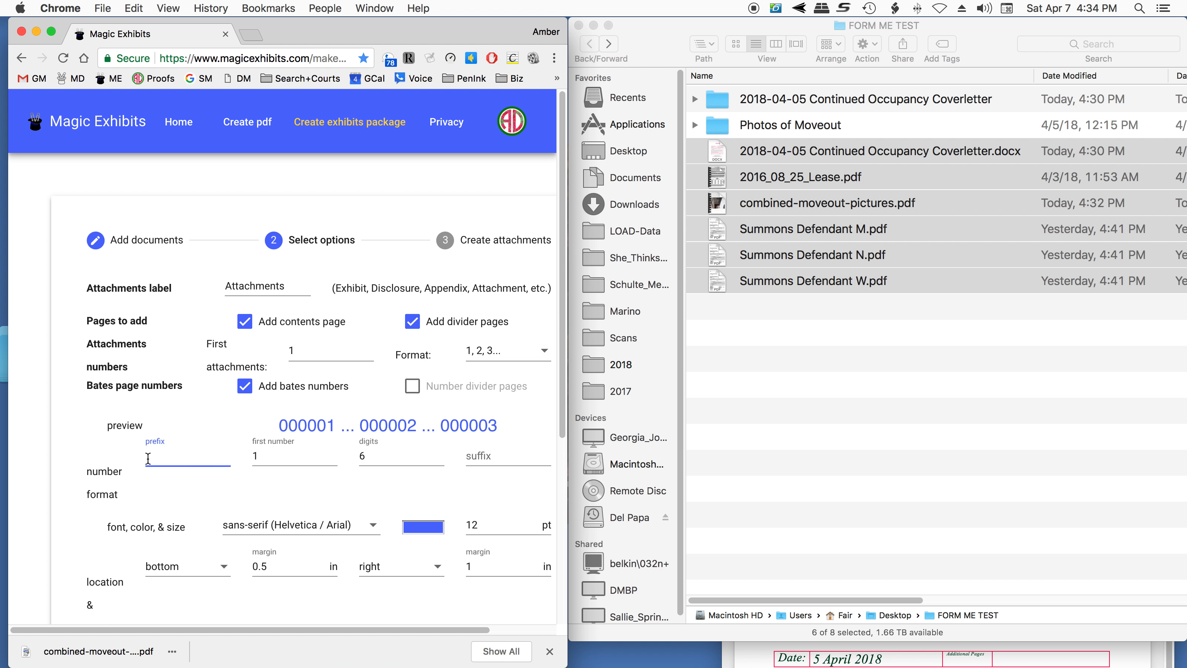
pyautogui.write('Pl')
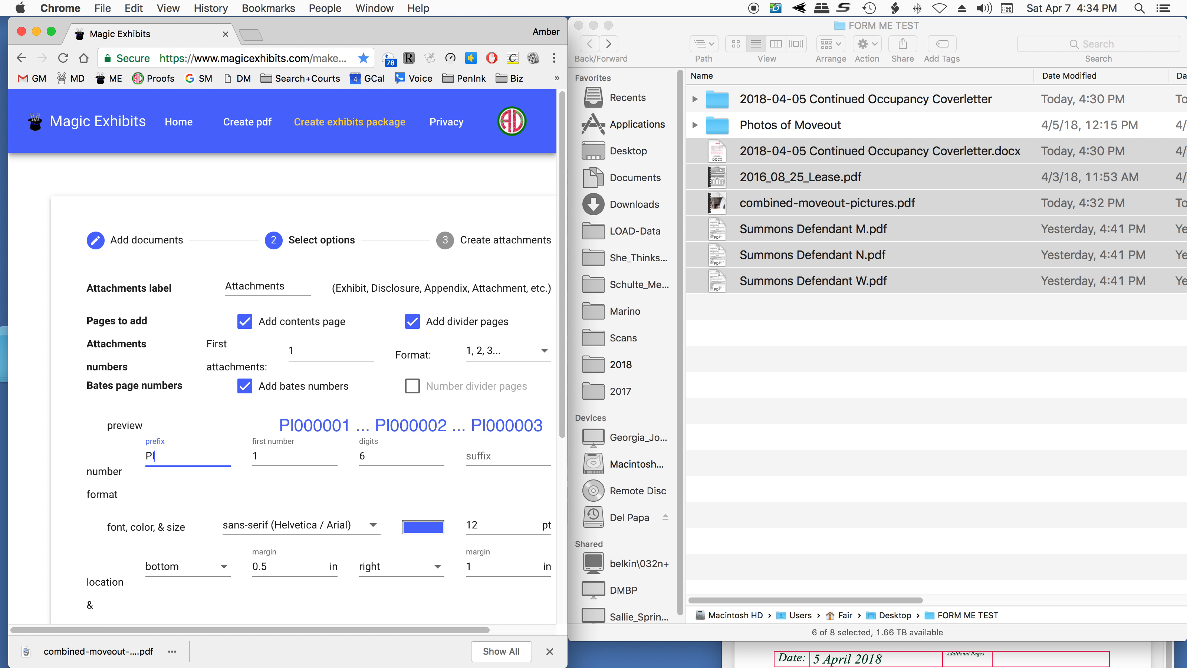
pyautogui.write('aintiff')
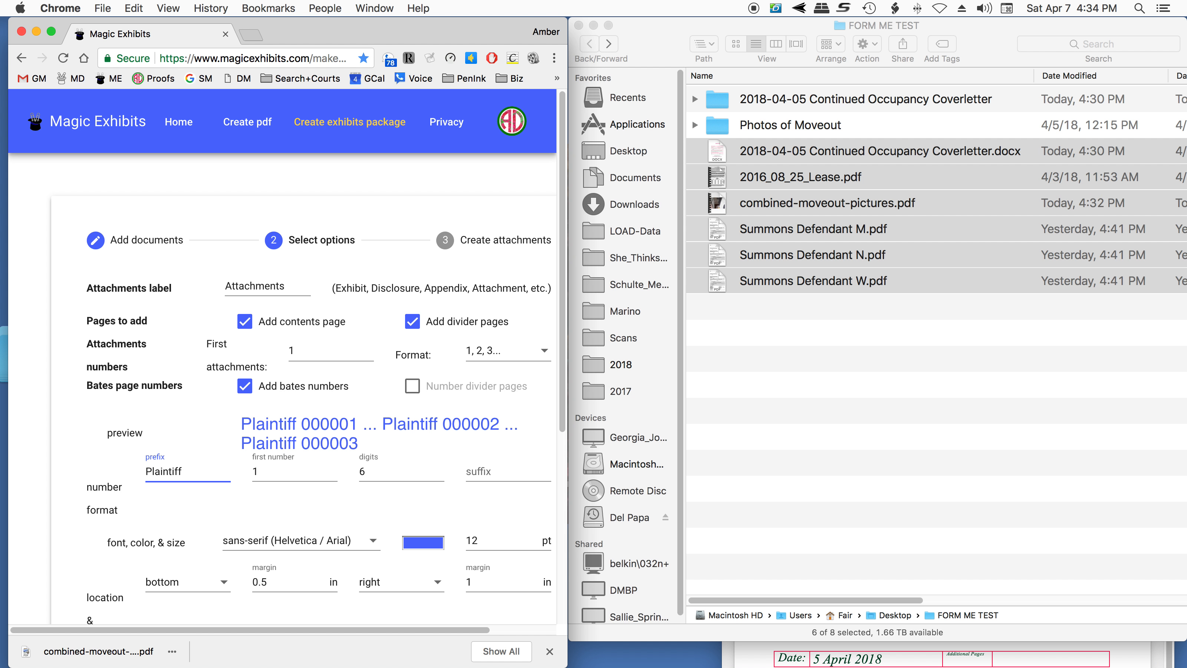
# - Clear the Bates page number prefix and set the number of digits to 3
pyautogui.press('BackSpace')
pyautogui.press('BackSpace')
pyautogui.press('BackSpace')
pyautogui.press('BackSpace')
pyautogui.press('BackSpace')
pyautogui.press('BackSpace')
pyautogui.press('BackSpace')
pyautogui.press('BackSpace')
pyautogui.press('BackSpace')
pyautogui.press('BackSpace')
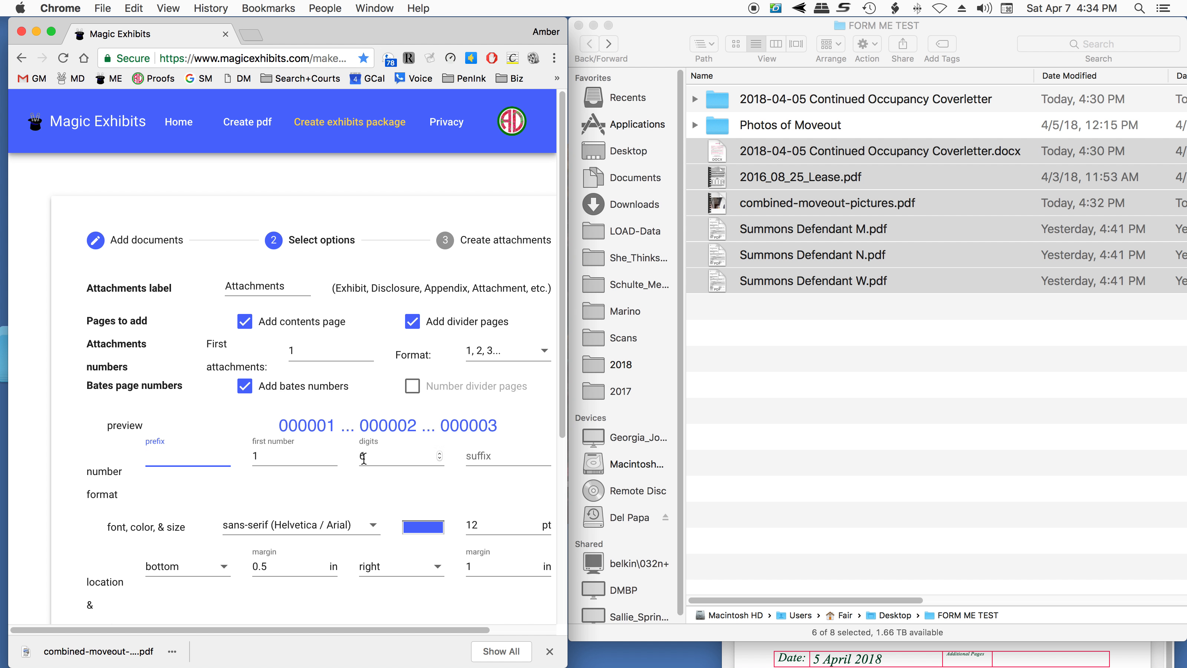
pyautogui.click(422, 460)
pyautogui.click(439, 458)
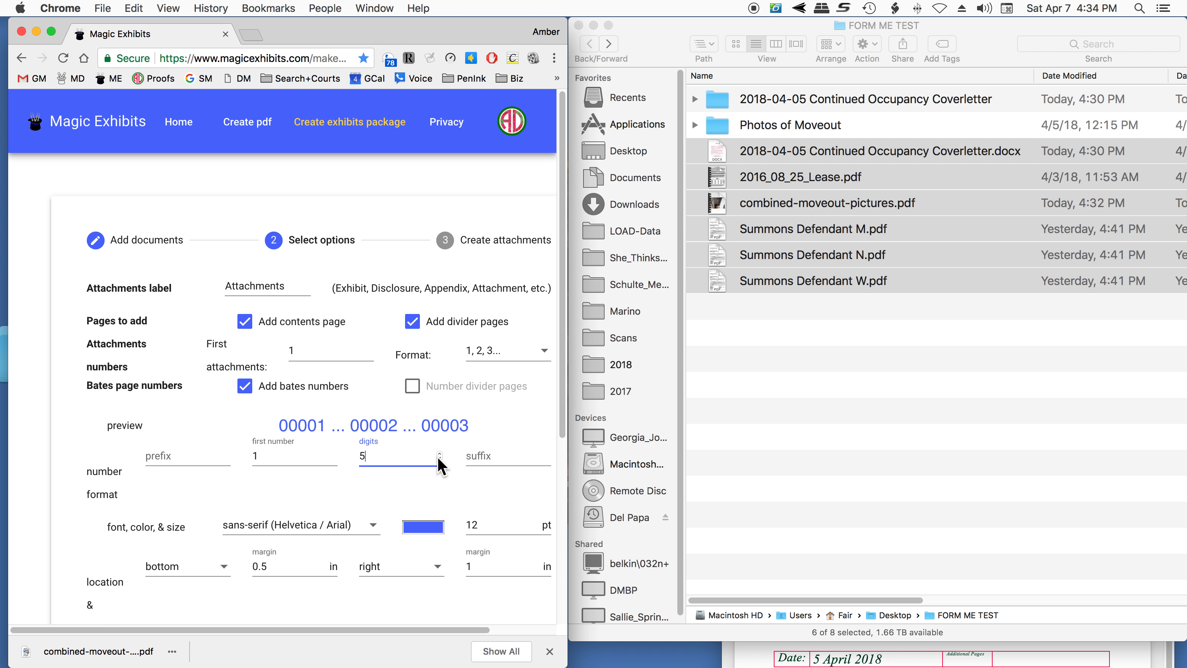
pyautogui.click(439, 458)
pyautogui.click(439, 459)
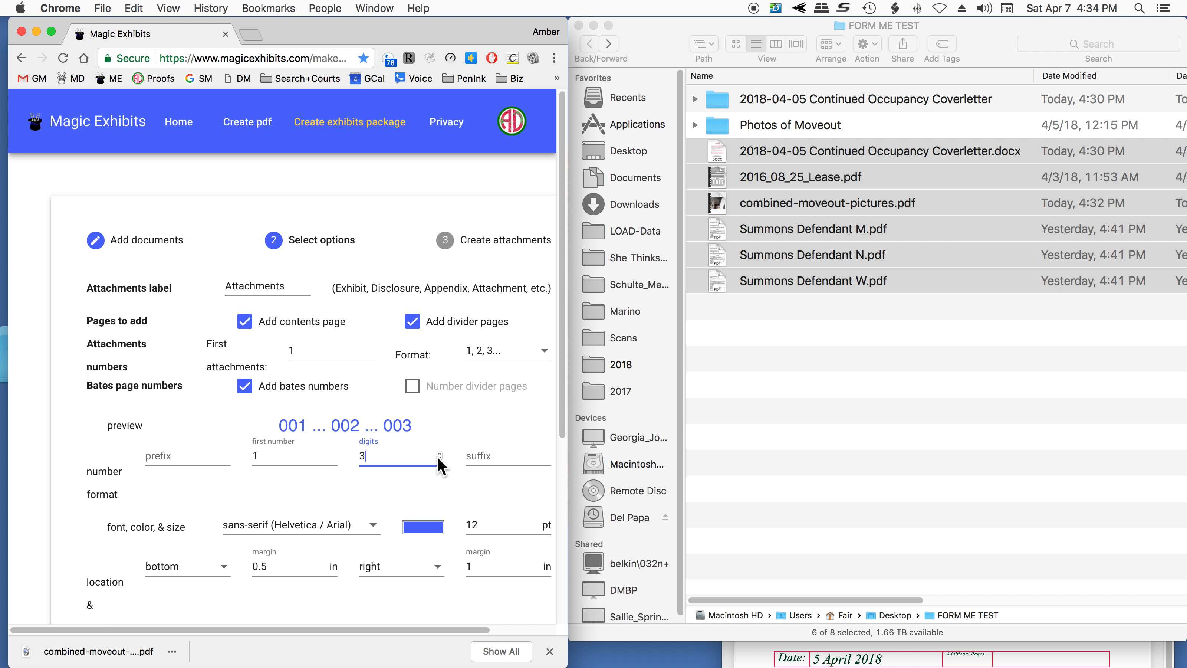
# - Inspect the Bates number colour as a hex code and as RGB values
pyautogui.click(416, 524)
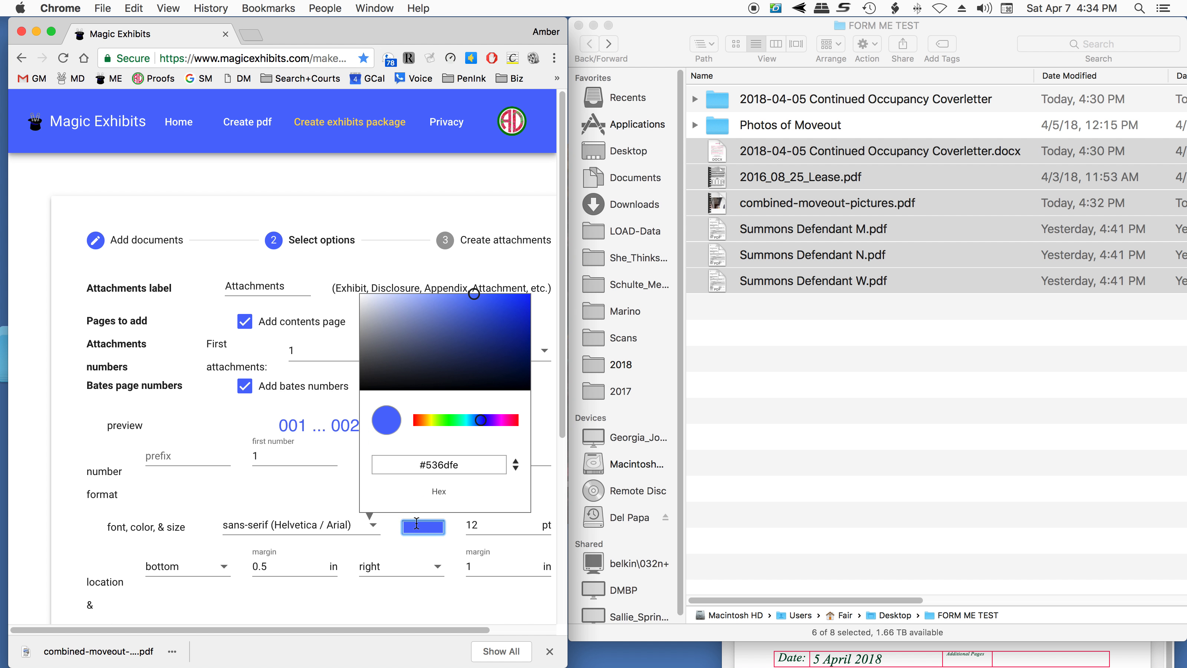
pyautogui.click(420, 465)
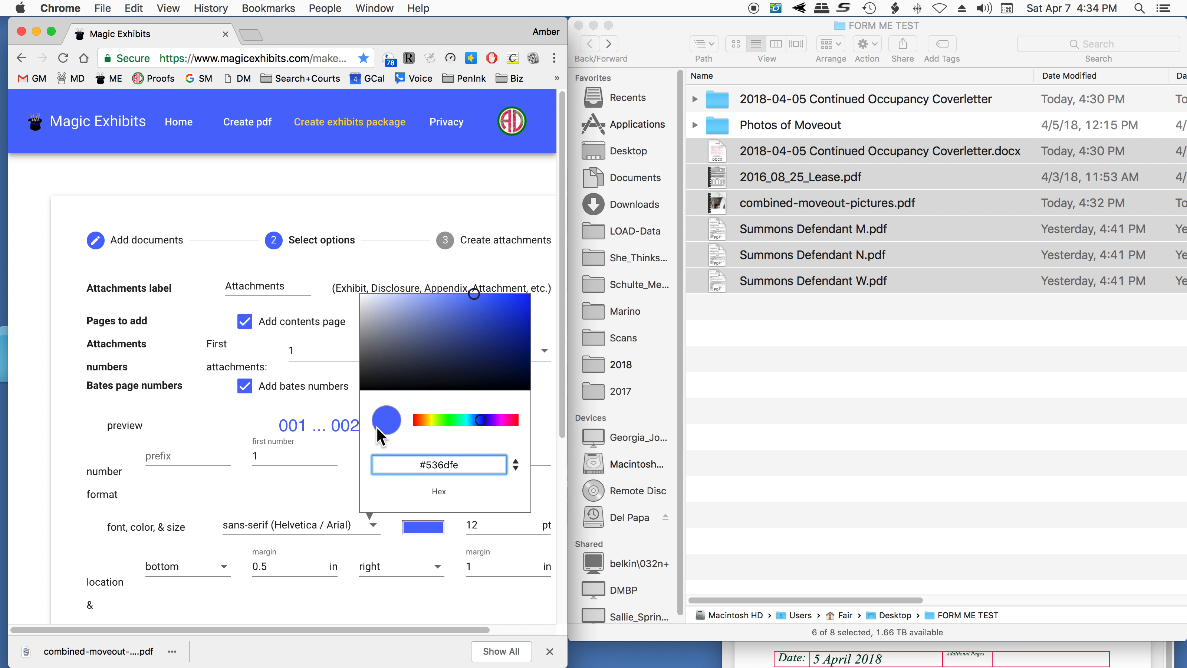
pyautogui.click(514, 466)
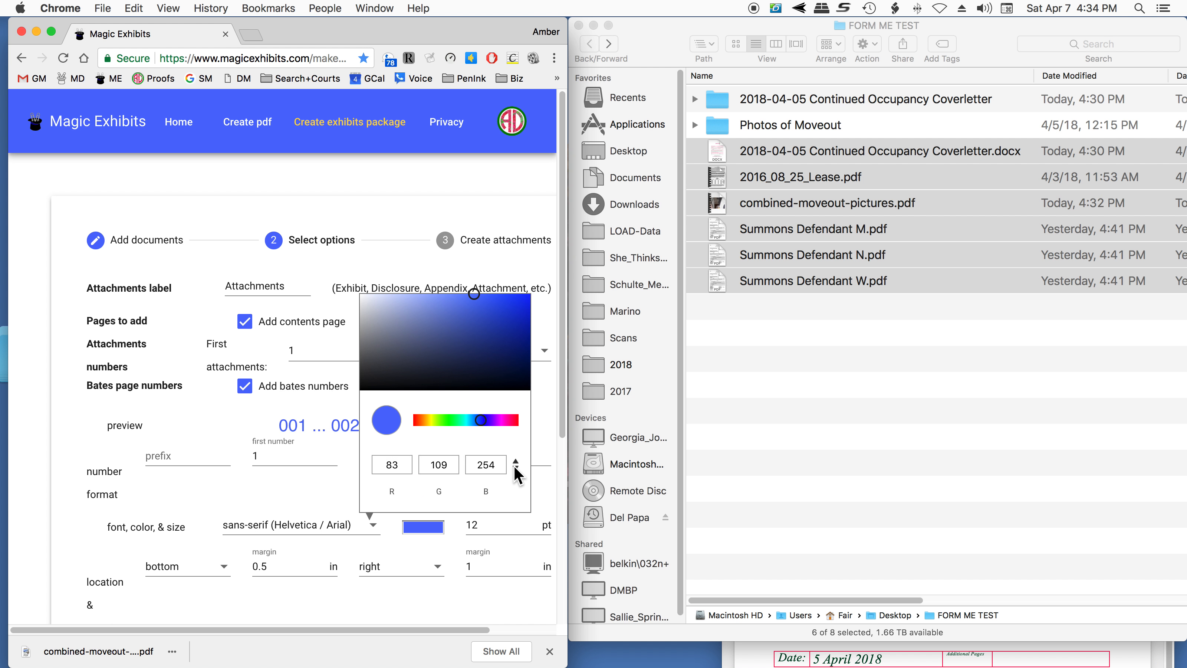
pyautogui.click(431, 527)
pyautogui.click(261, 495)
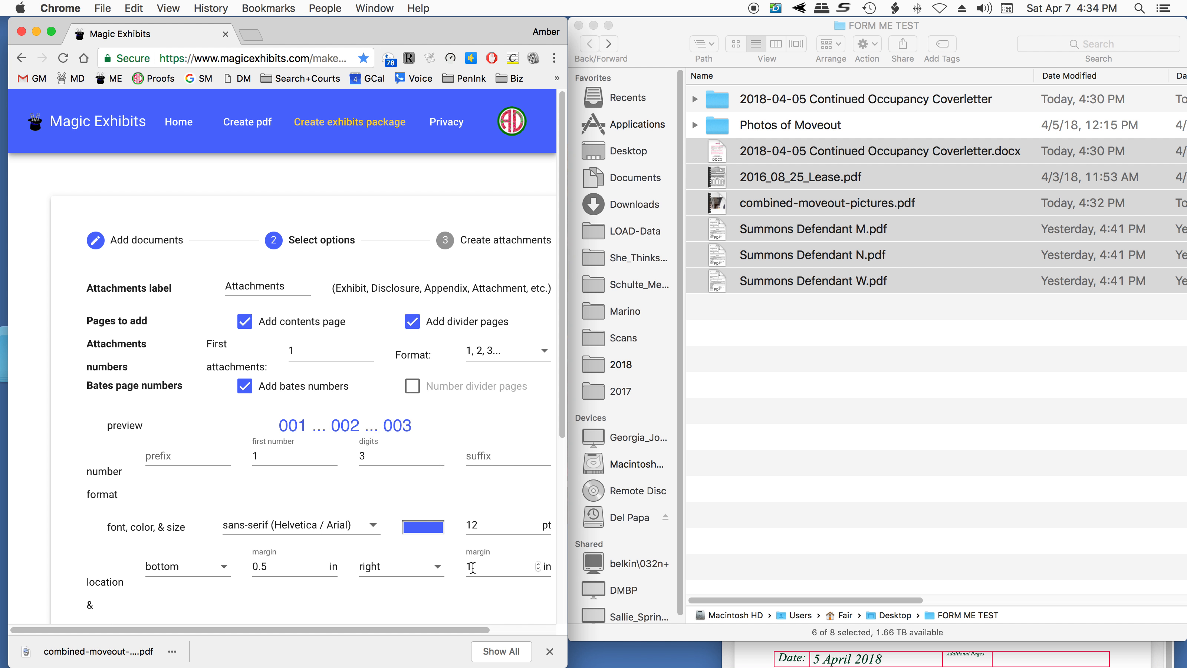
# - Create the attachments package with the chosen options and open its contents page as a .docx in Word
pyautogui.scroll(-6, 469, 569)
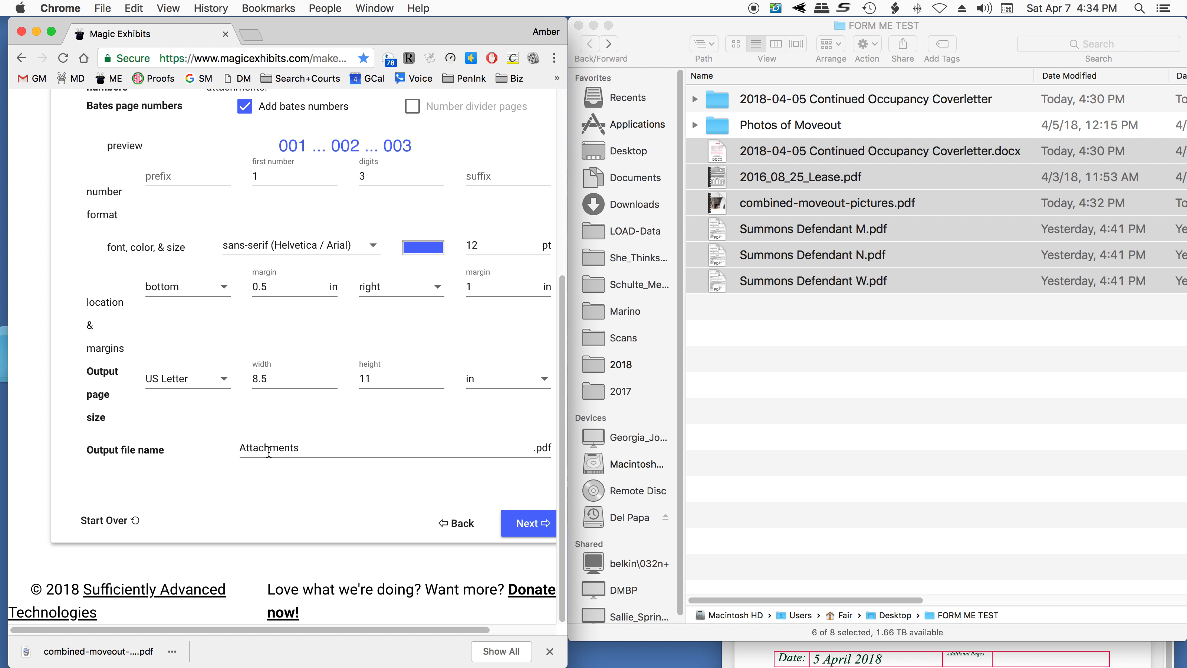
pyautogui.click(512, 523)
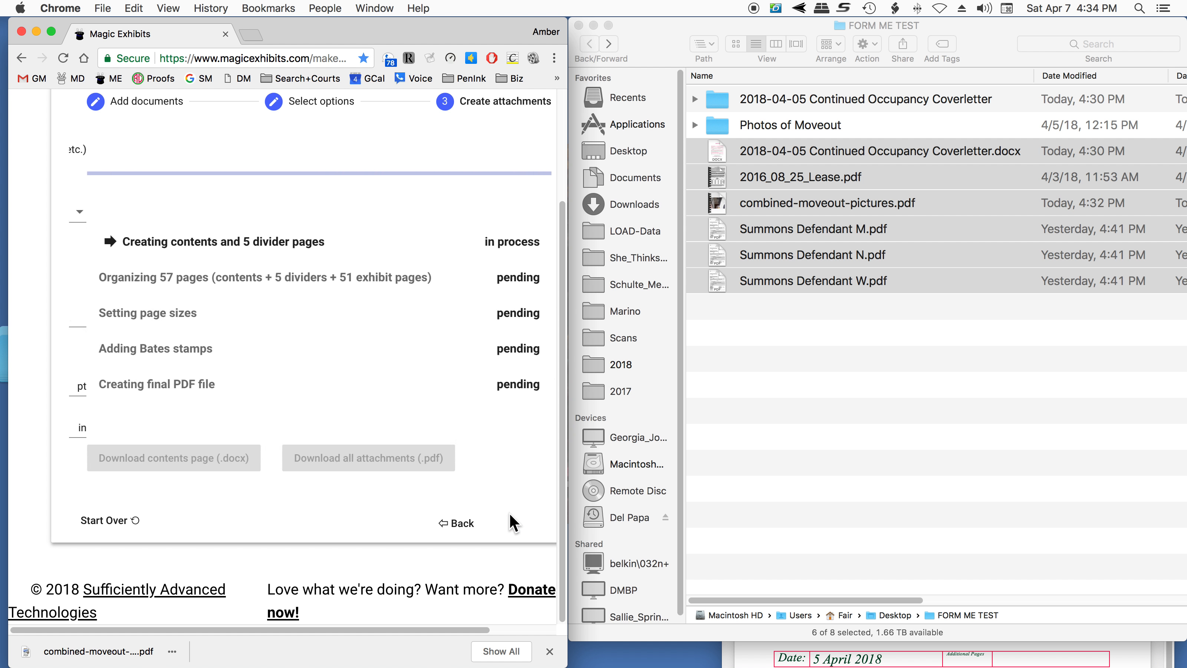
pyautogui.click(154, 459)
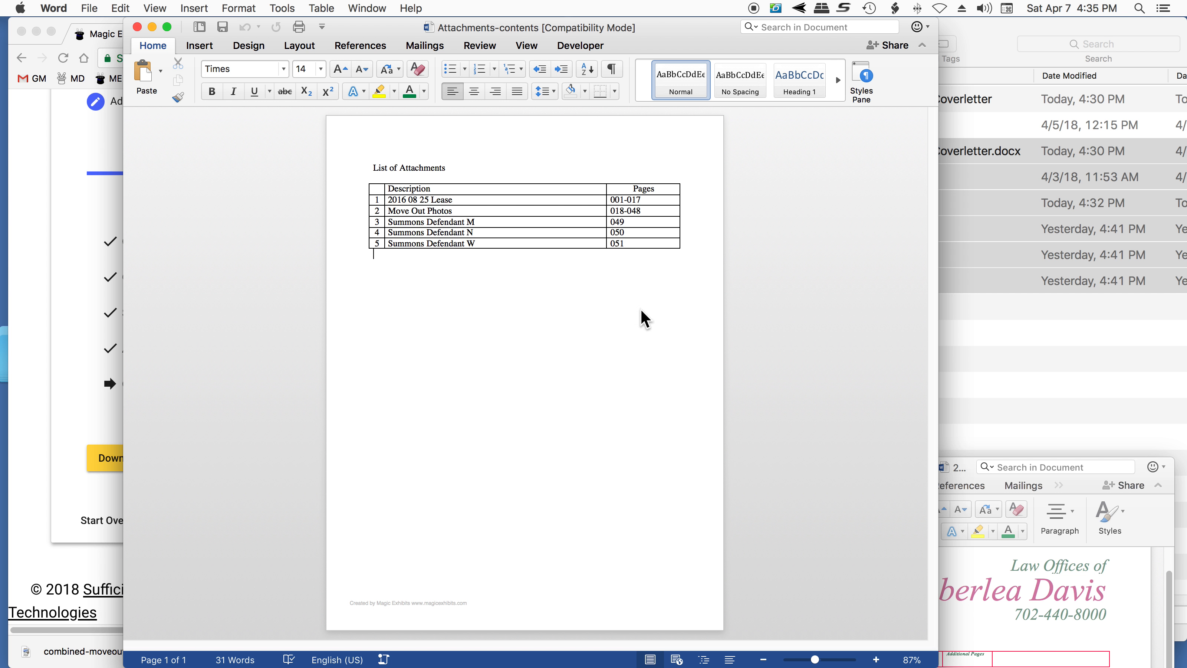
pyautogui.moveTo(373, 194); pyautogui.dragTo(373, 197)
pyautogui.click(366, 180)
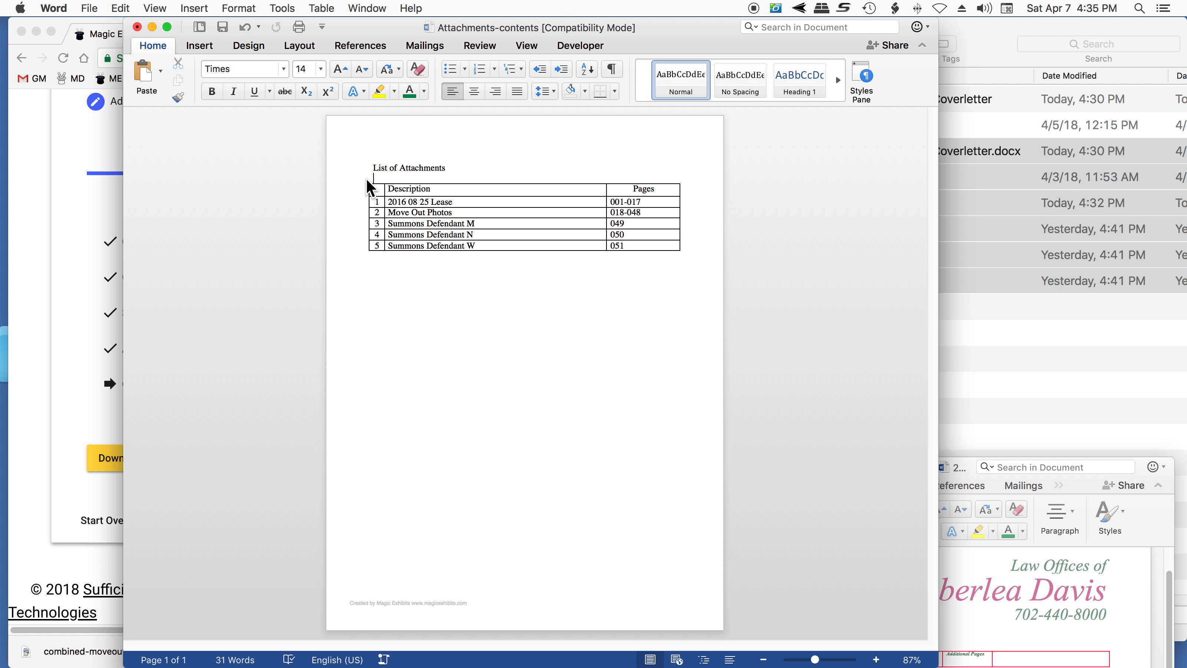
pyautogui.moveTo(705, 248); pyautogui.dragTo(394, 192)
pyautogui.click(400, 262)
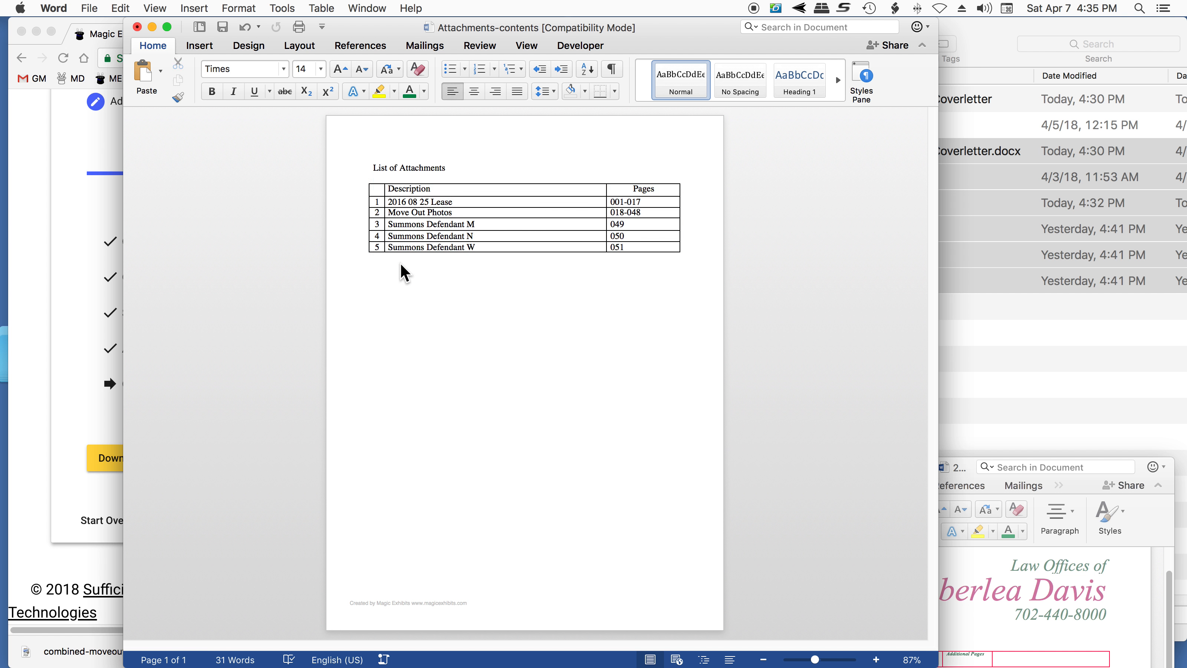
pyautogui.press('super+z')
pyautogui.press('super+z')
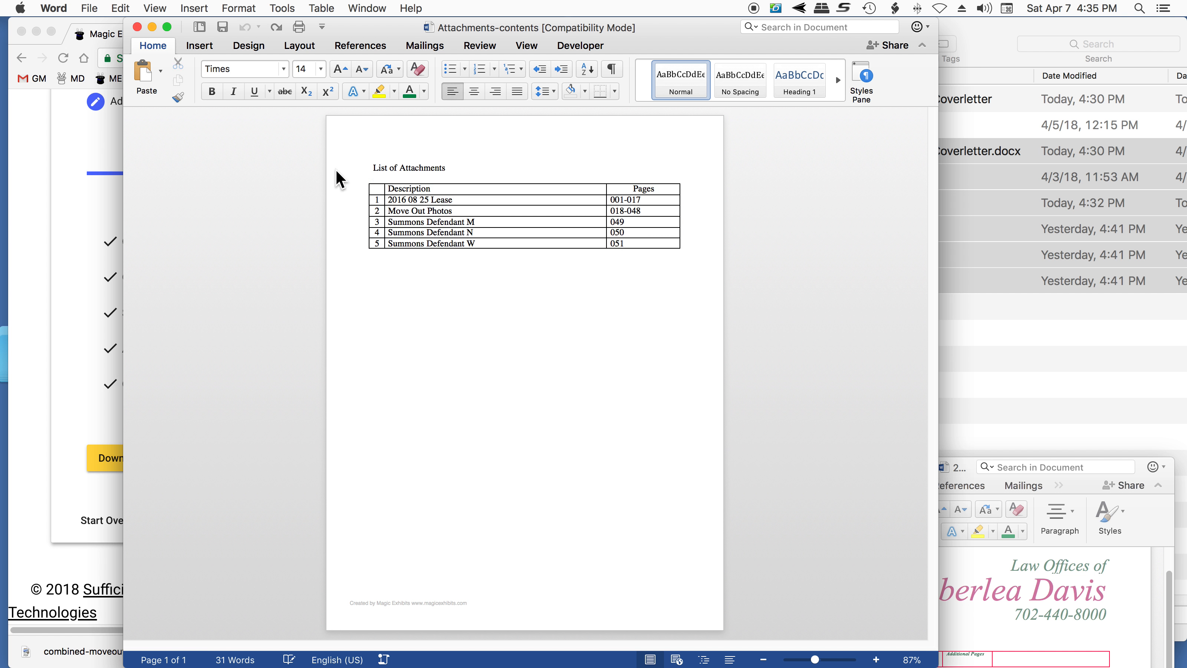
# - Copy the attachments table, bring the Continued Occupancy Coverletter forward and add a new line below its signature block
pyautogui.moveTo(710, 252); pyautogui.dragTo(358, 185)
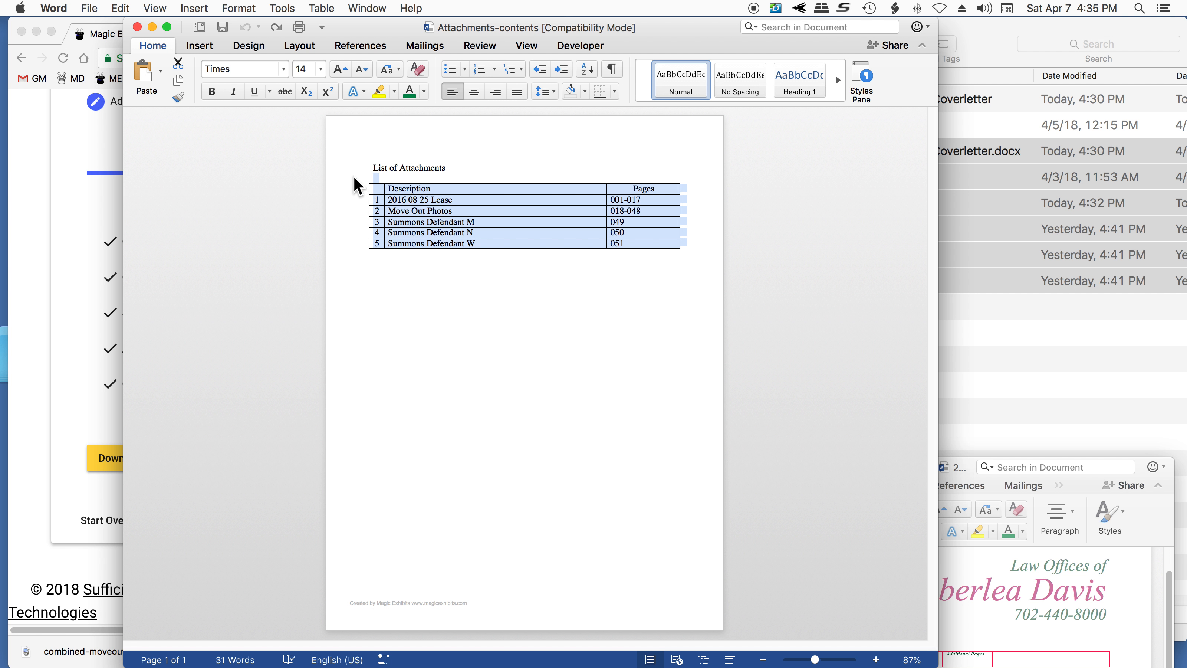
pyautogui.press('super+c')
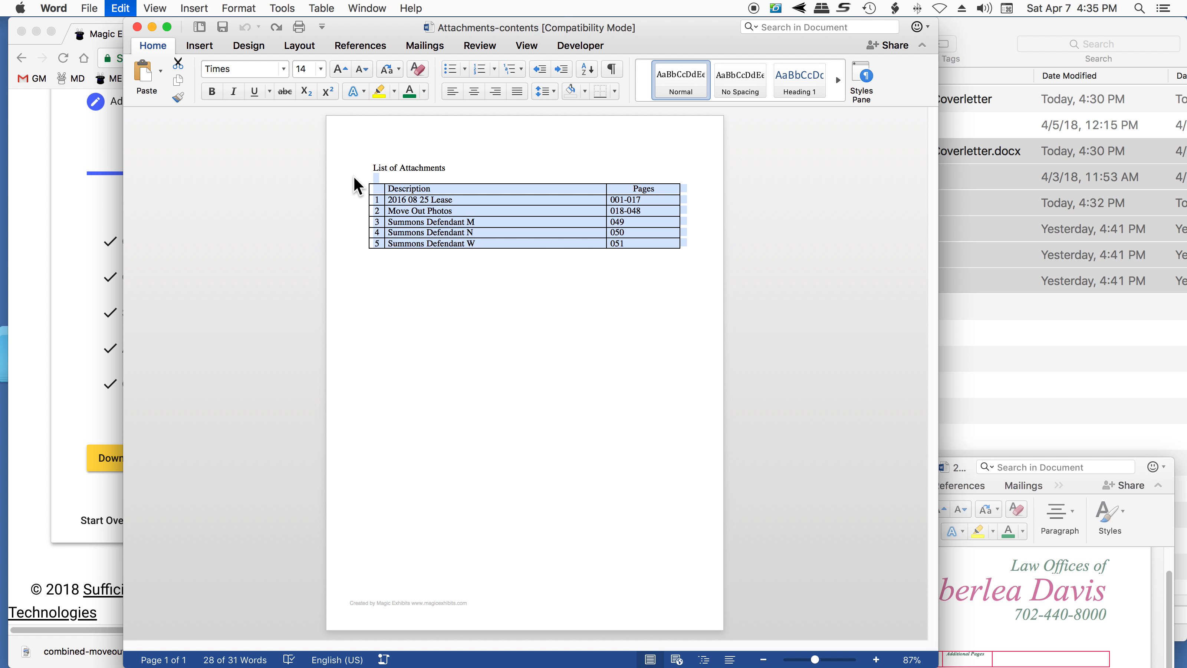
pyautogui.click(1139, 528)
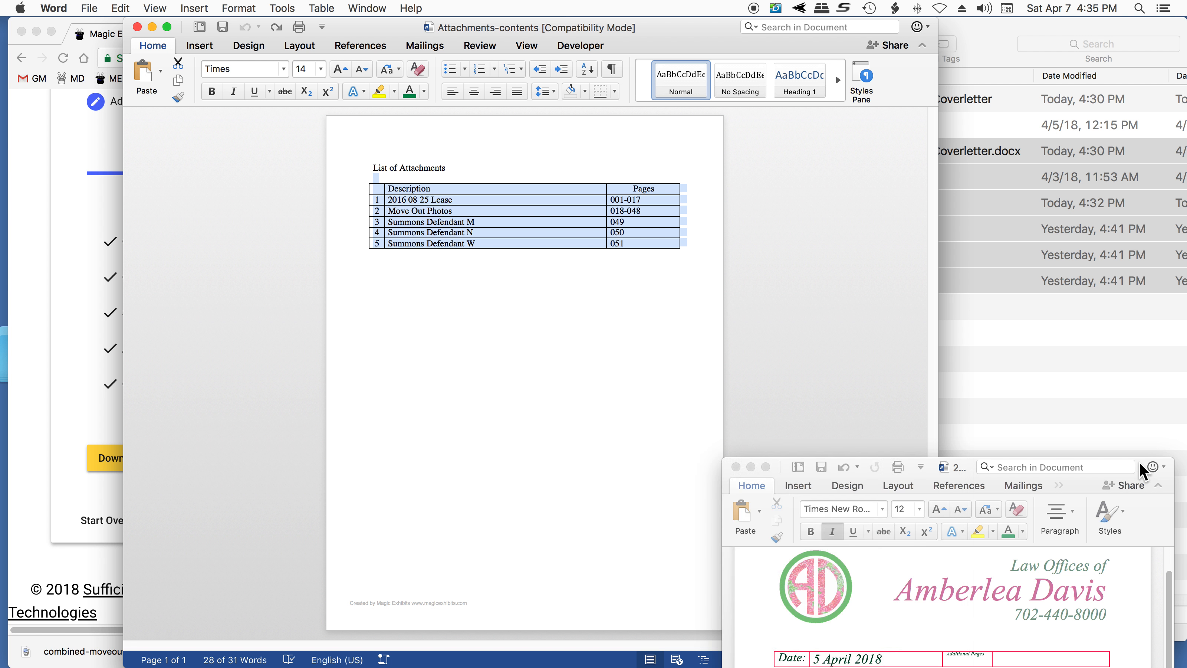
pyautogui.moveTo(879, 458); pyautogui.dragTo(744, 76)
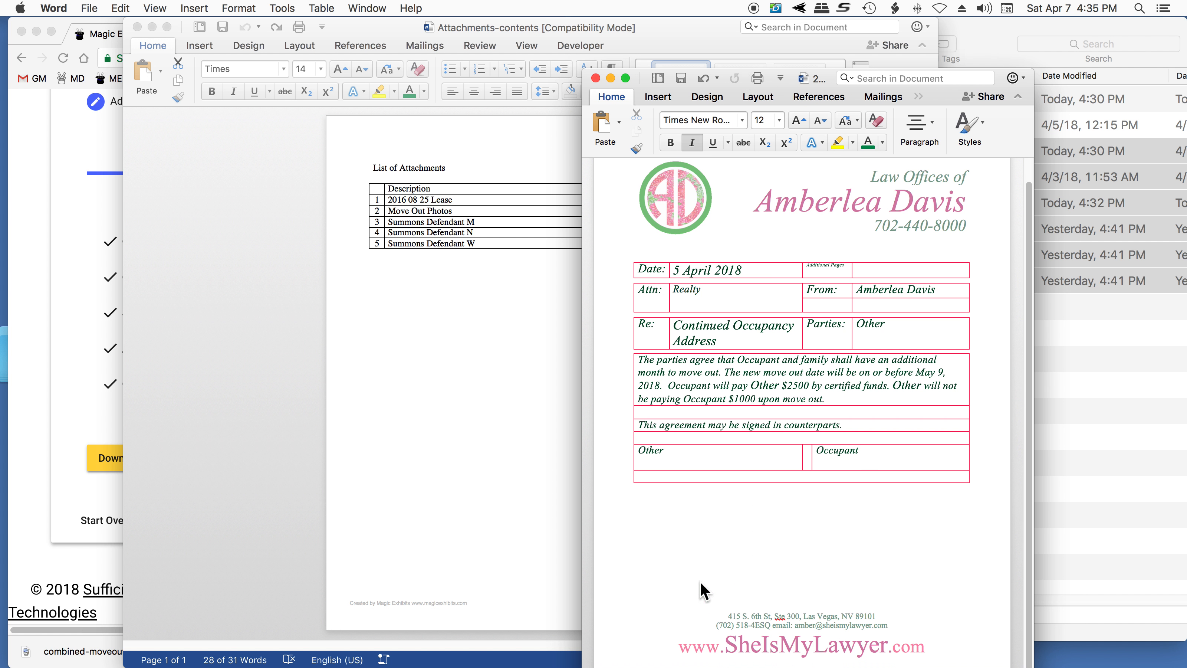
pyautogui.press('Return')
pyautogui.click(122, 8)
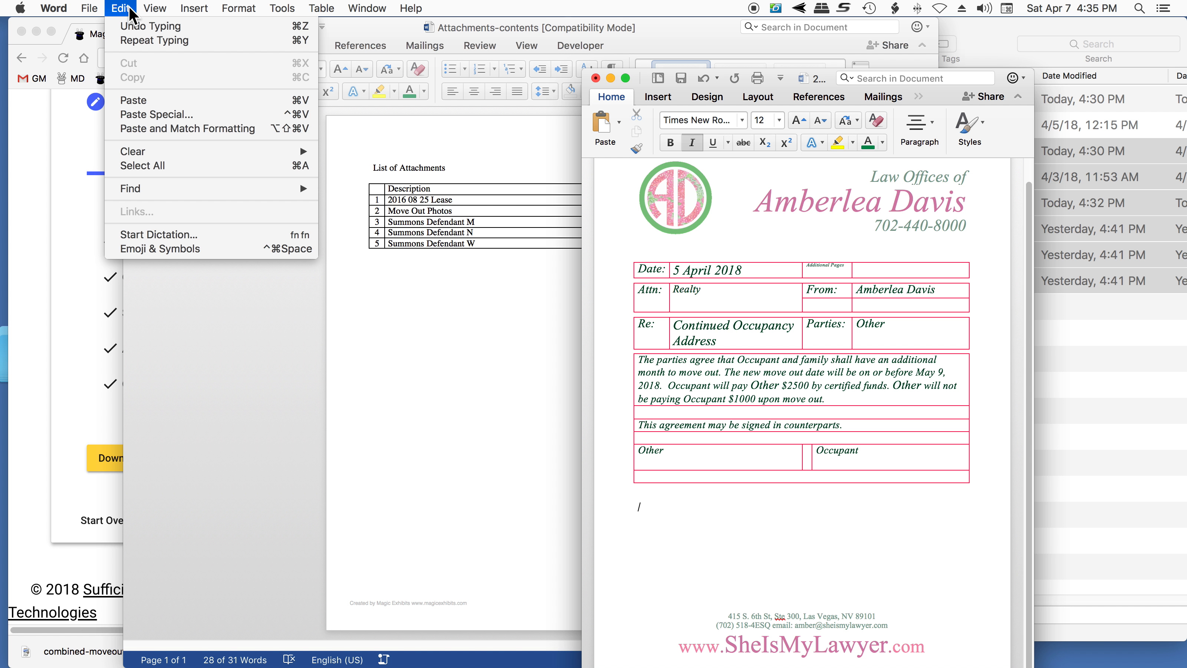
pyautogui.click(142, 115)
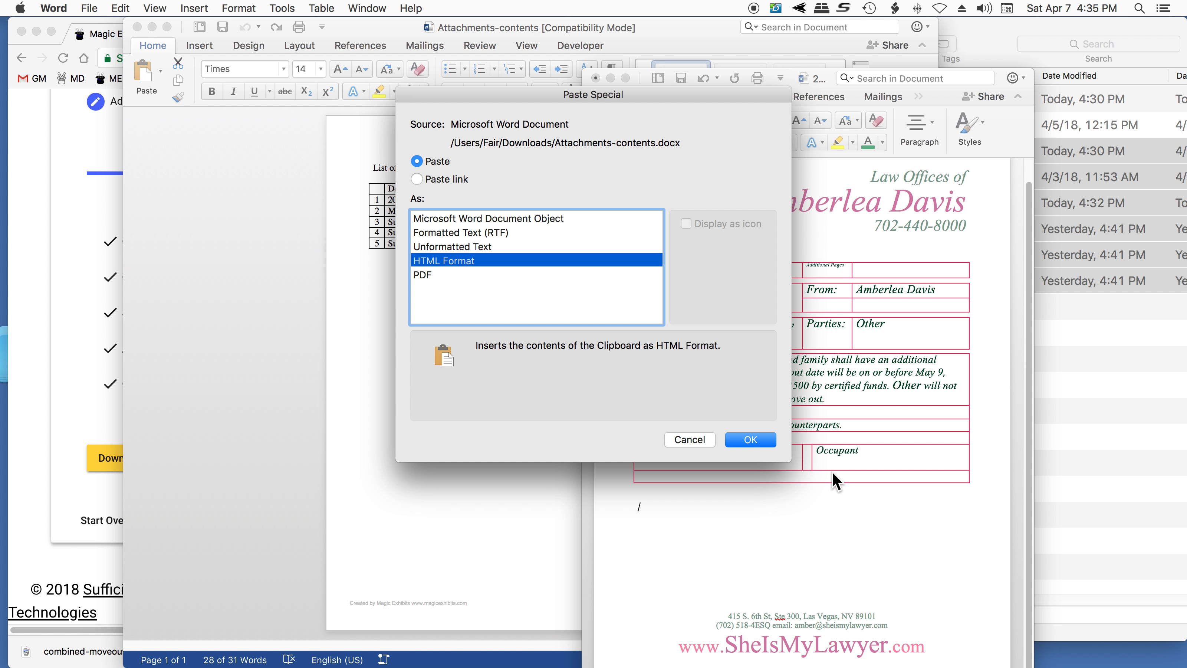
pyautogui.click(690, 439)
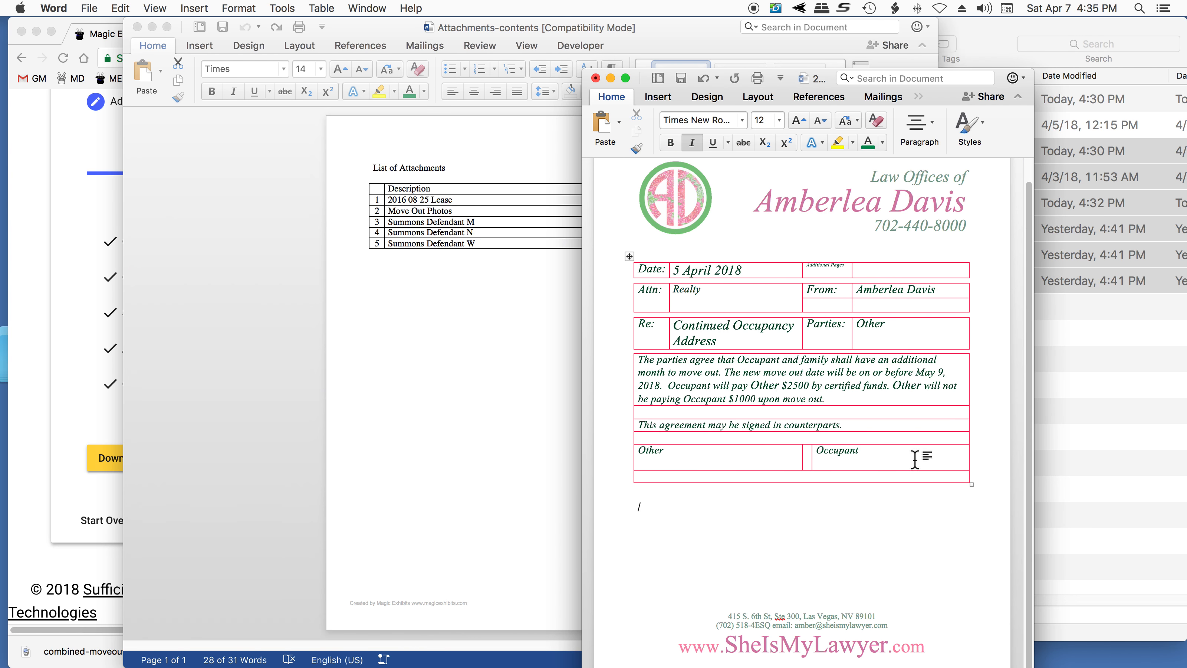
# - Paste the attachments table below the letter's signature block and remove the extra blank line above it
pyautogui.press('super+v')
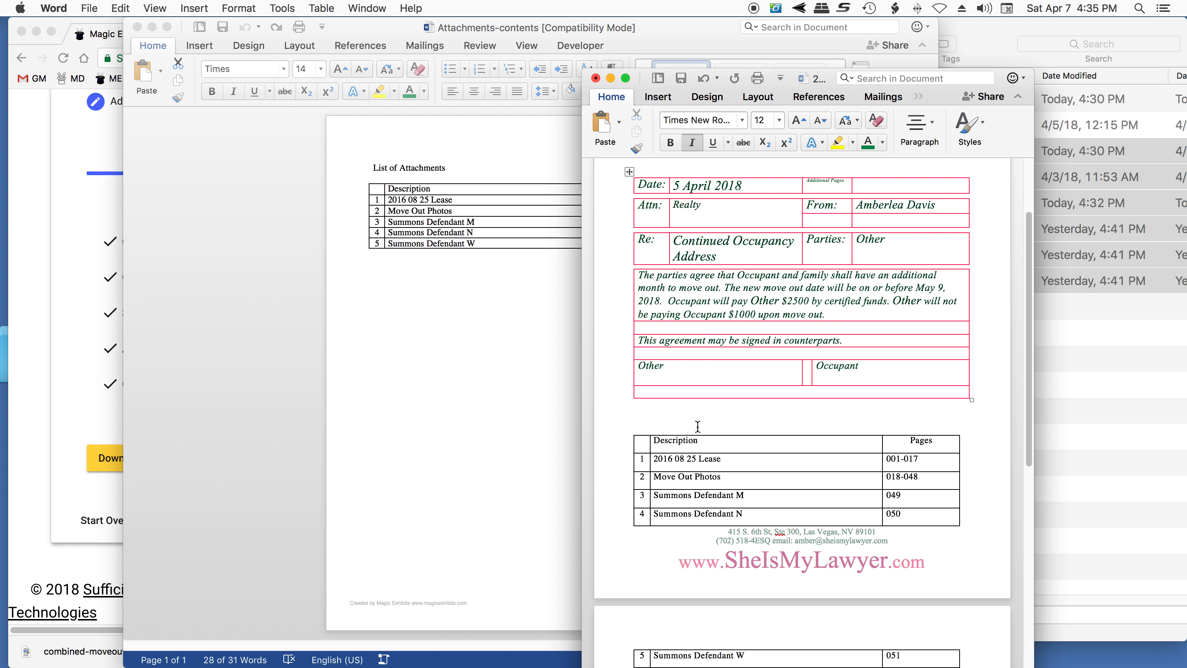
pyautogui.scroll(-2, 696, 423)
pyautogui.click(681, 359)
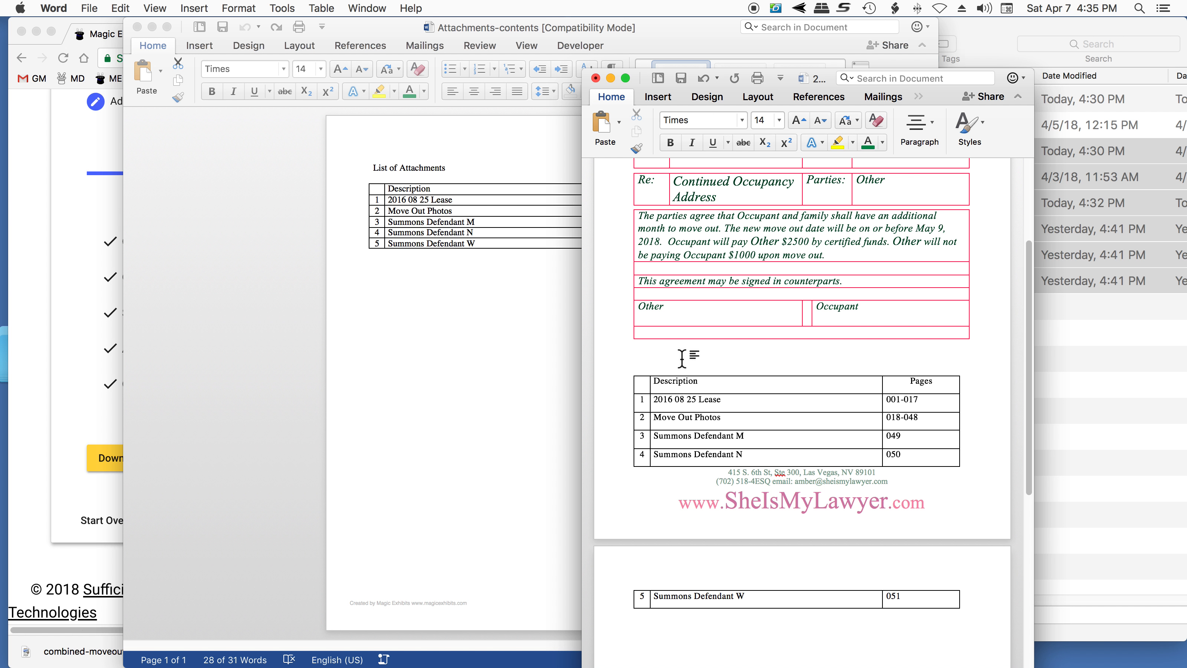
pyautogui.press('BackSpace')
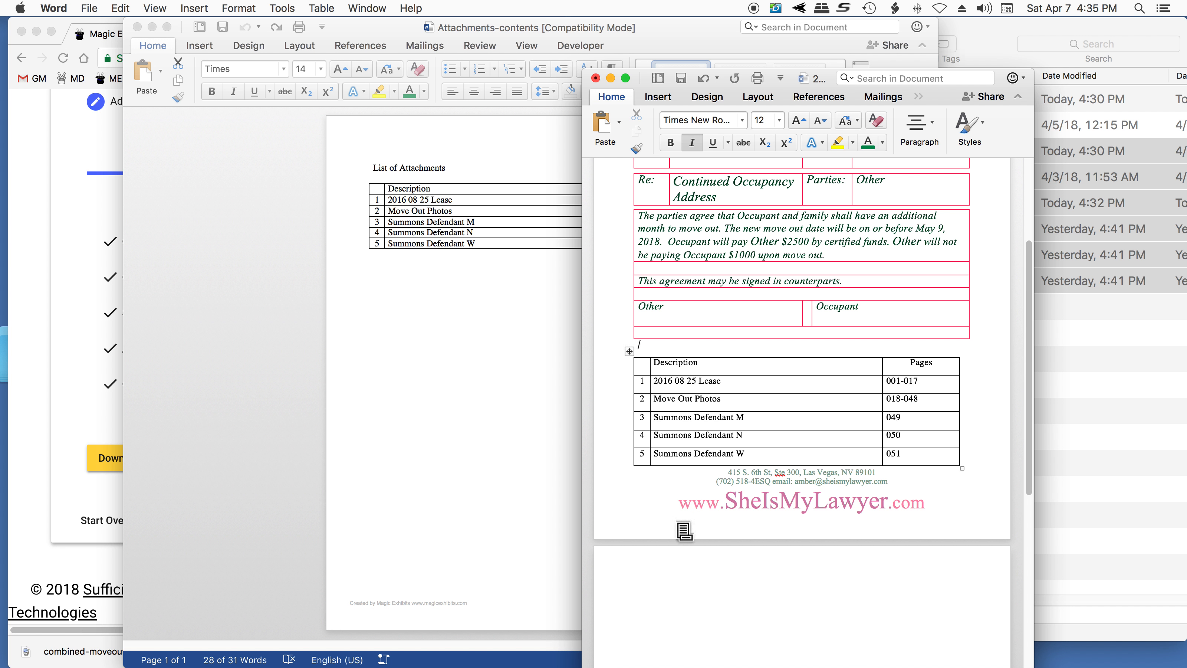
# - Place the cursor in the empty paragraph on the letter's second page and switch the letter to Draft view
pyautogui.click(693, 598)
pyautogui.click(759, 346)
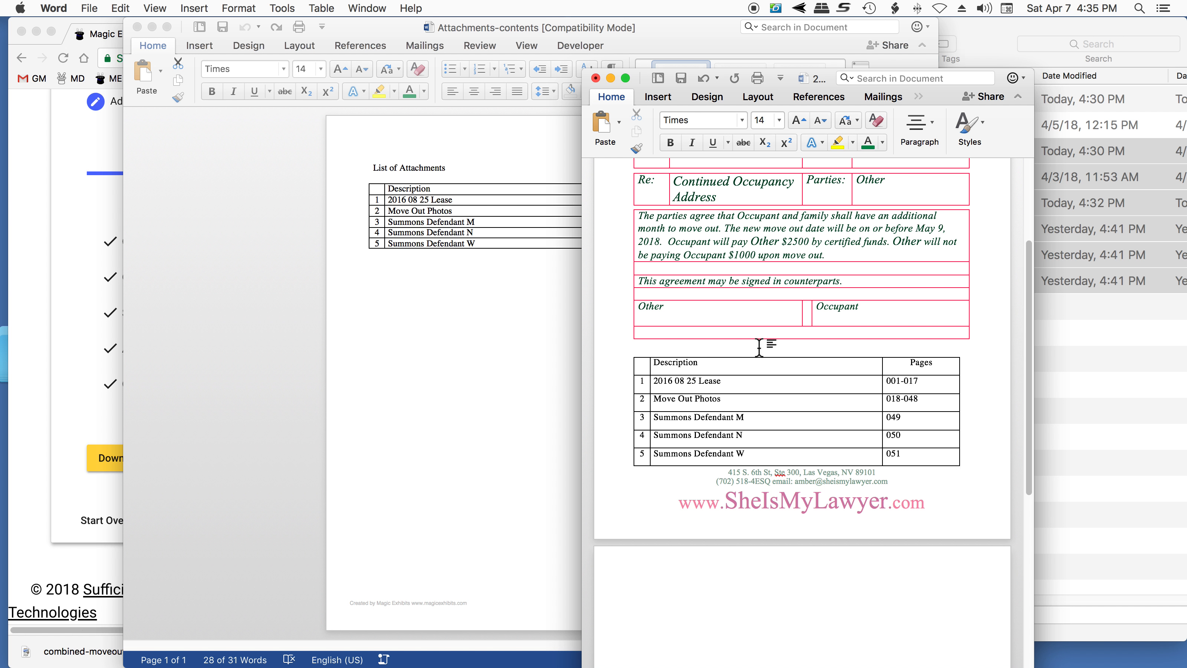
pyautogui.press('Down')
pyautogui.scroll(-3, 763, 562)
pyautogui.click(765, 560)
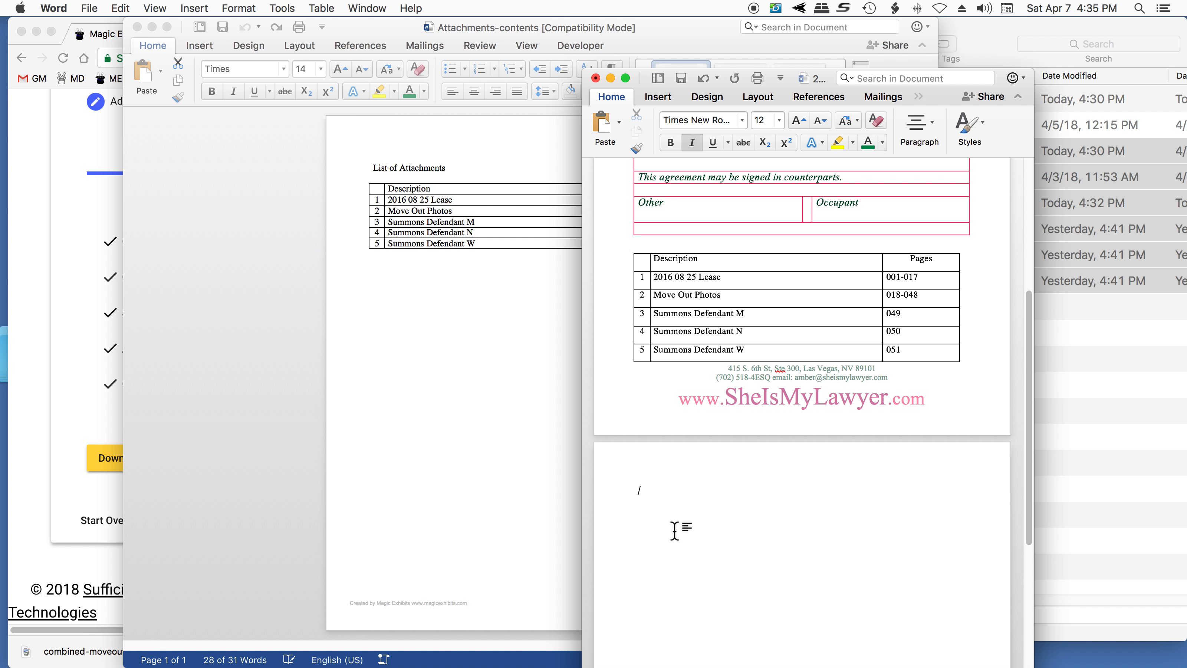
pyautogui.click(155, 9)
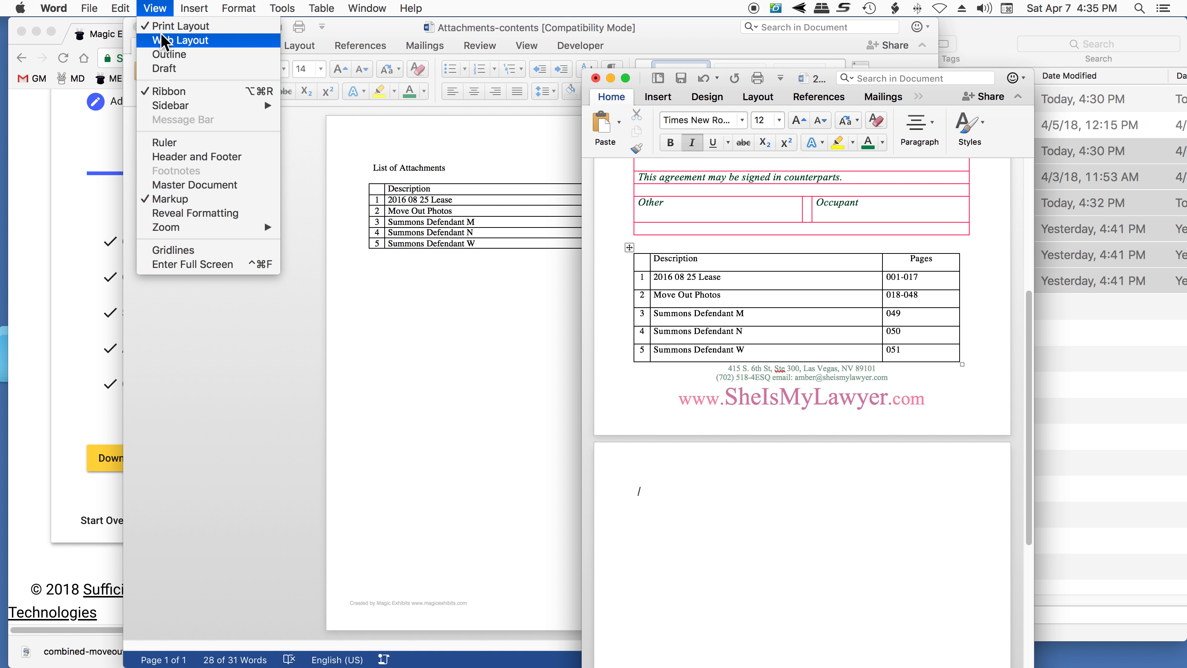
pyautogui.click(787, 348)
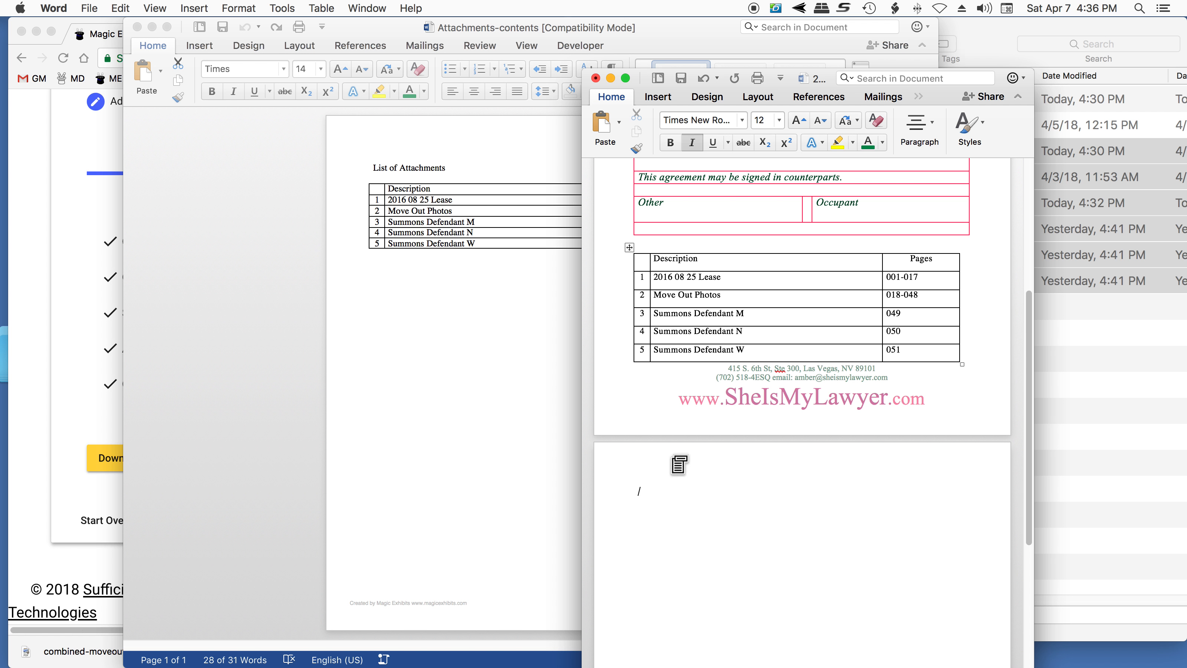
pyautogui.click(151, 9)
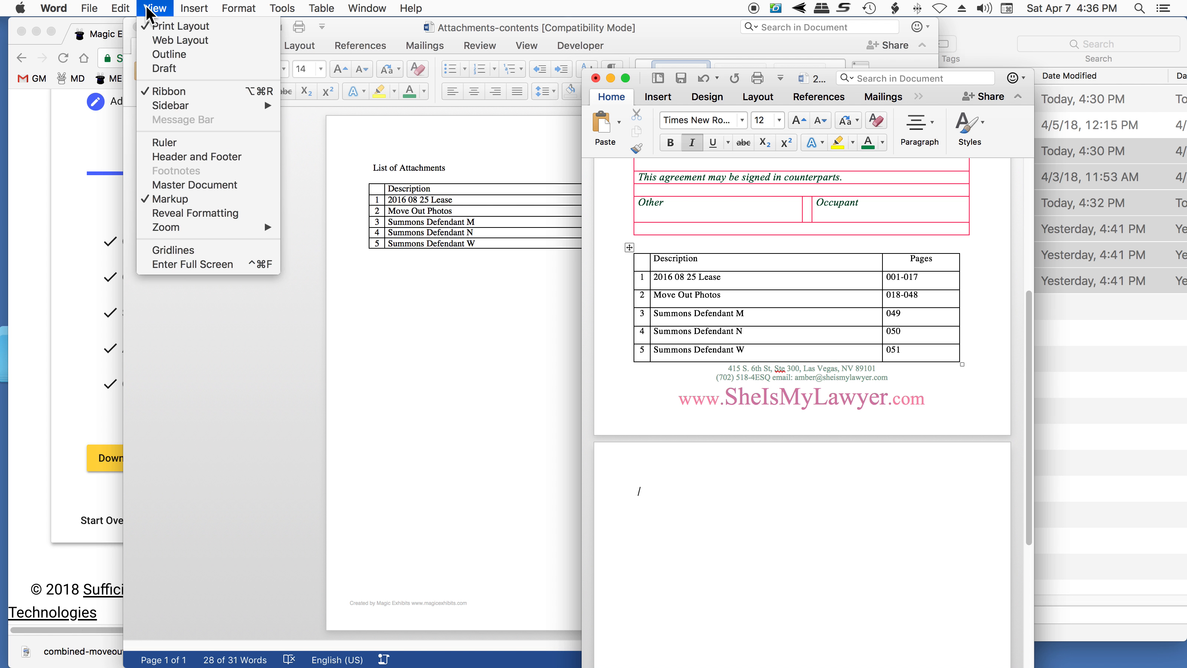
pyautogui.click(164, 68)
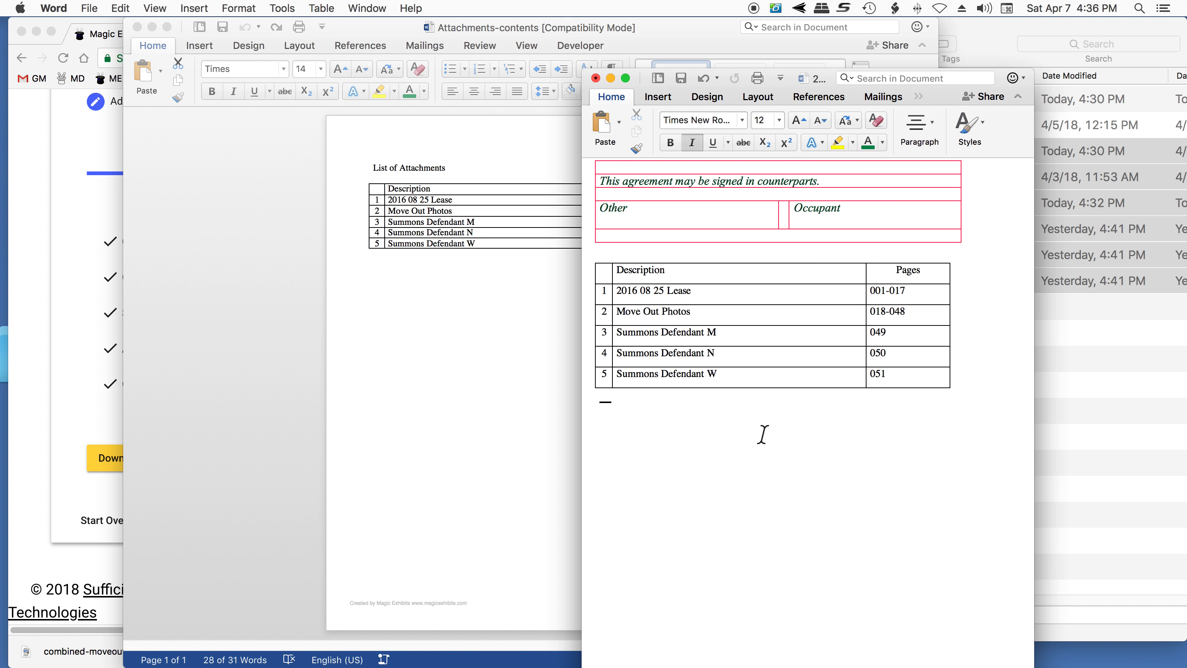
# - Select the whole attachments table in the letter and set its font size to 10
pyautogui.click(149, 10)
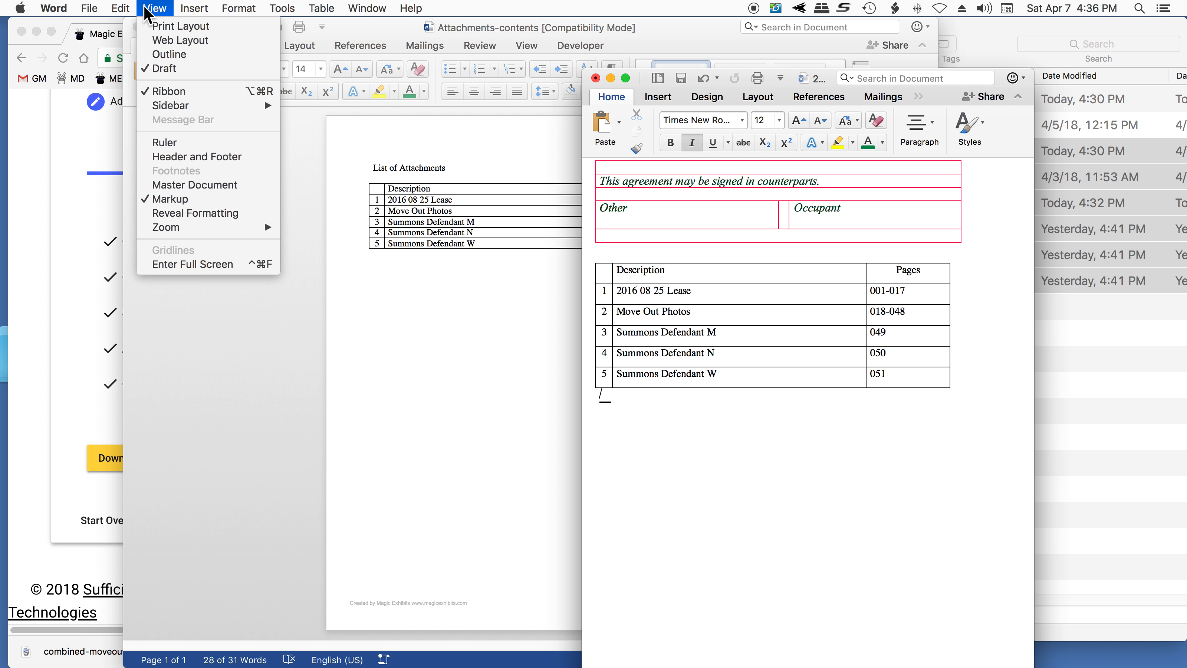
pyautogui.click(768, 201)
pyautogui.click(692, 255)
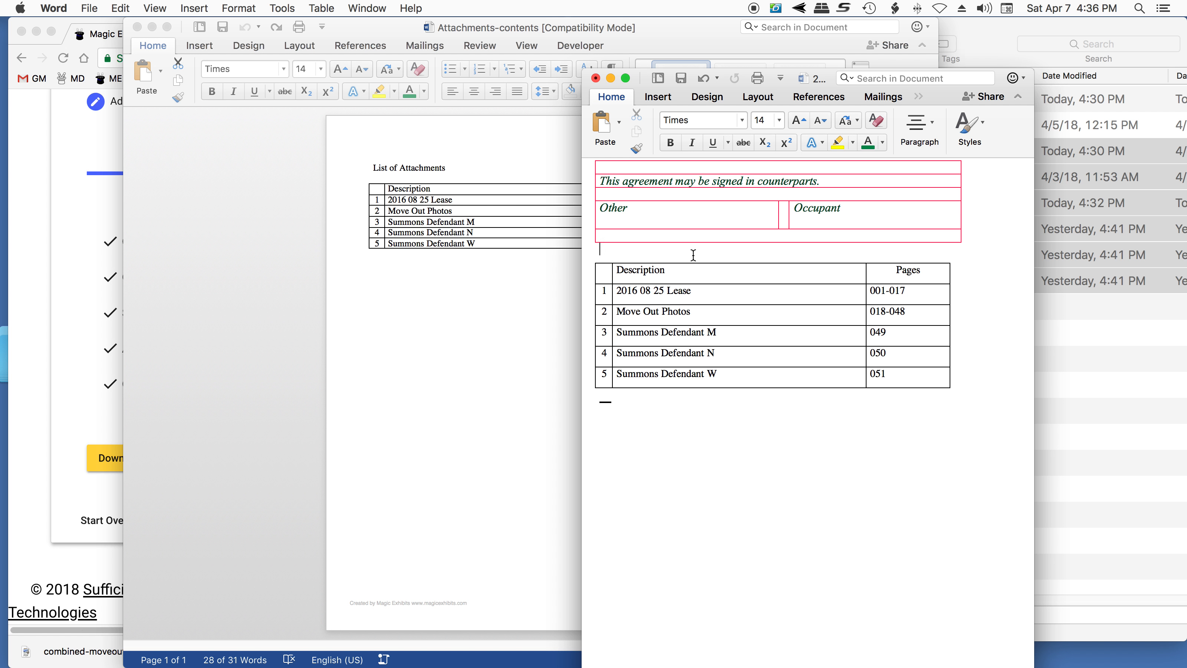
pyautogui.click(832, 384)
pyautogui.click(606, 249)
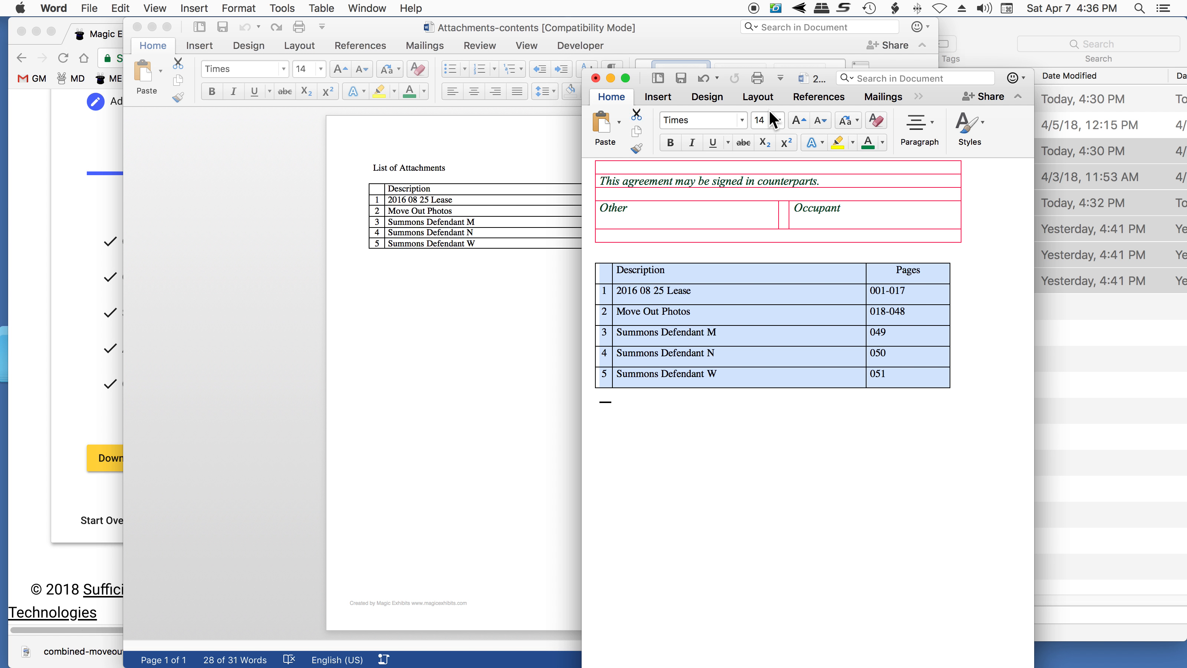
pyautogui.click(779, 120)
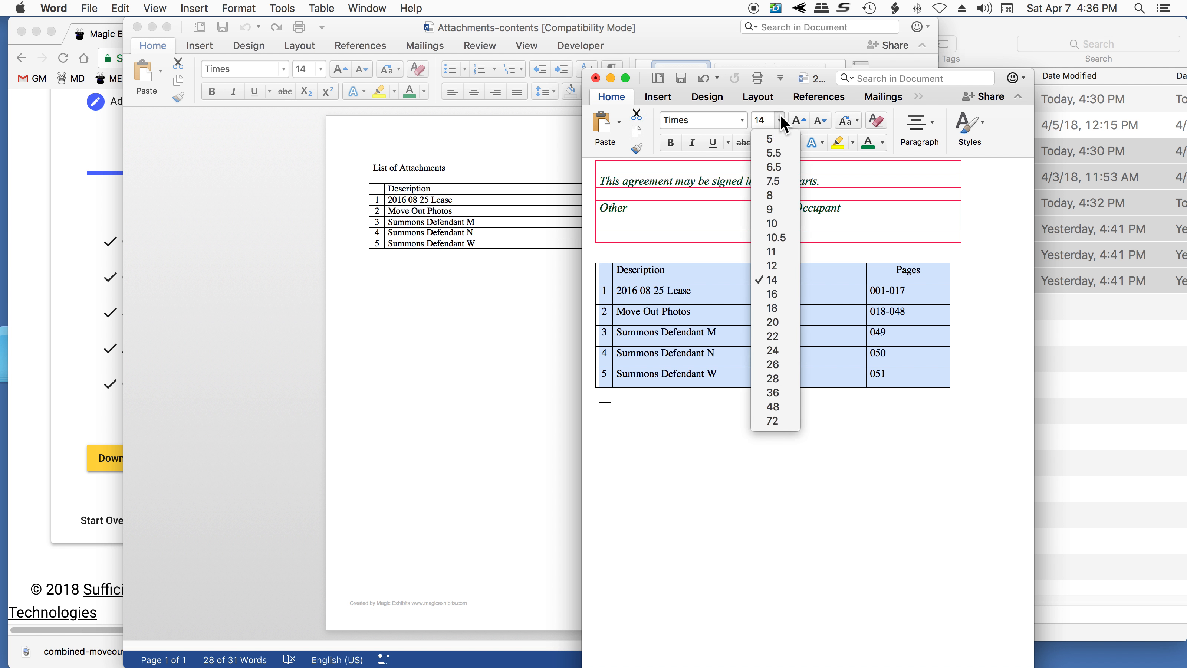
pyautogui.click(782, 223)
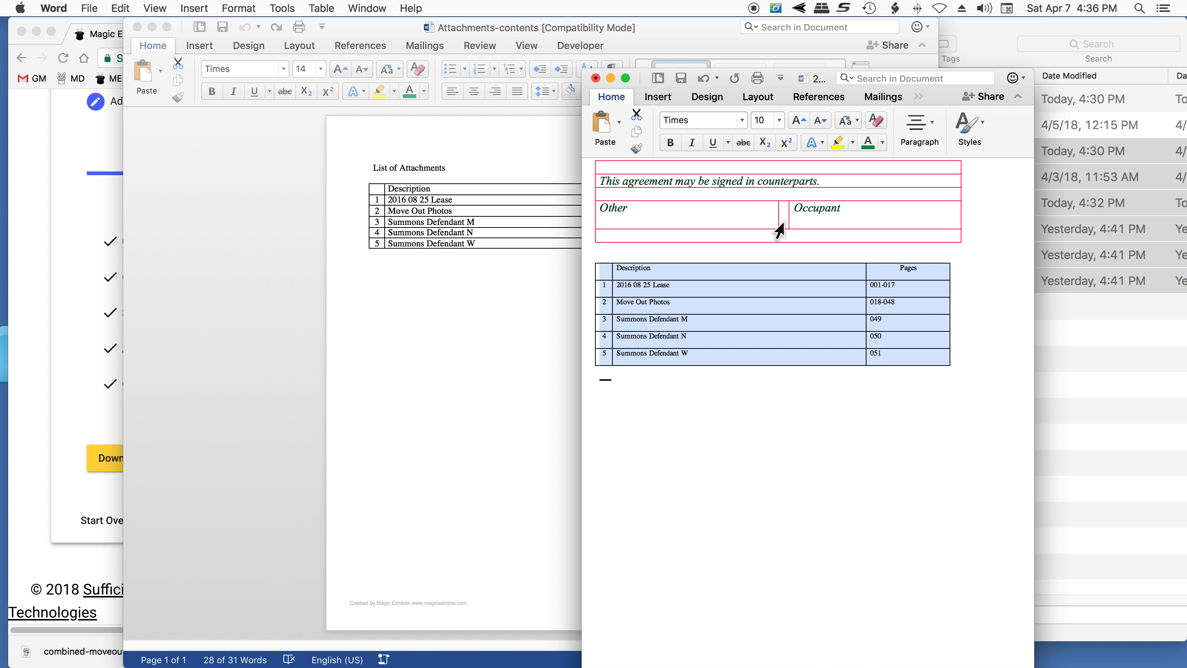
# - Switch the Continued Occupancy letter back to Print Layout view and save it
pyautogui.click(170, 9)
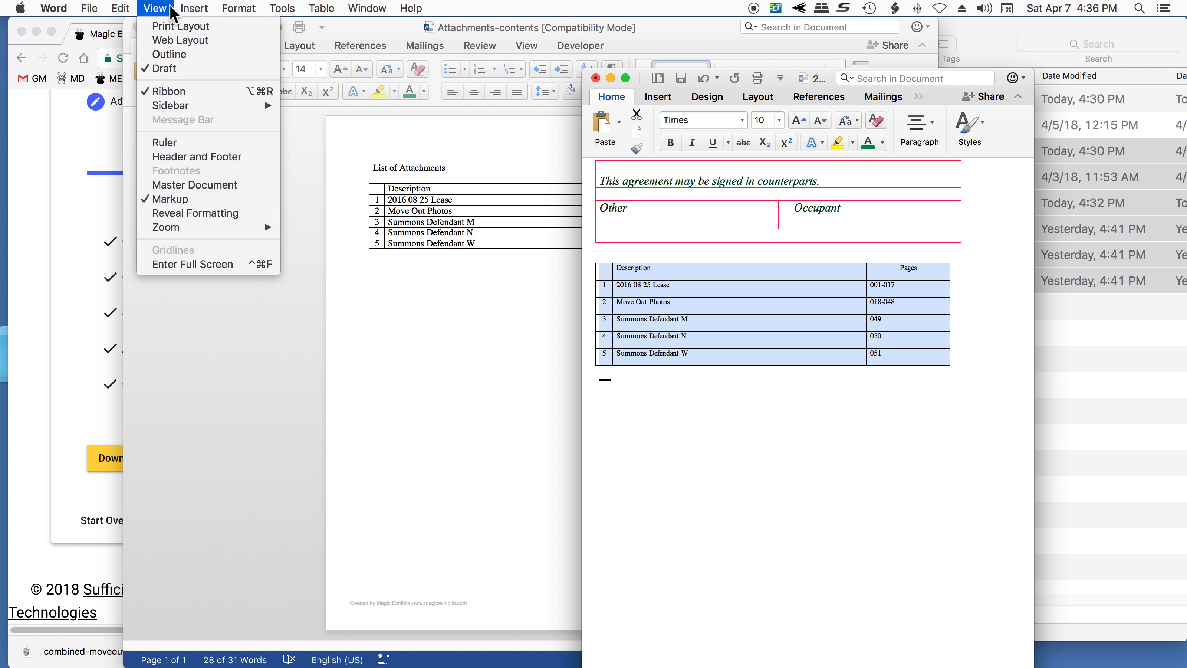
pyautogui.click(156, 27)
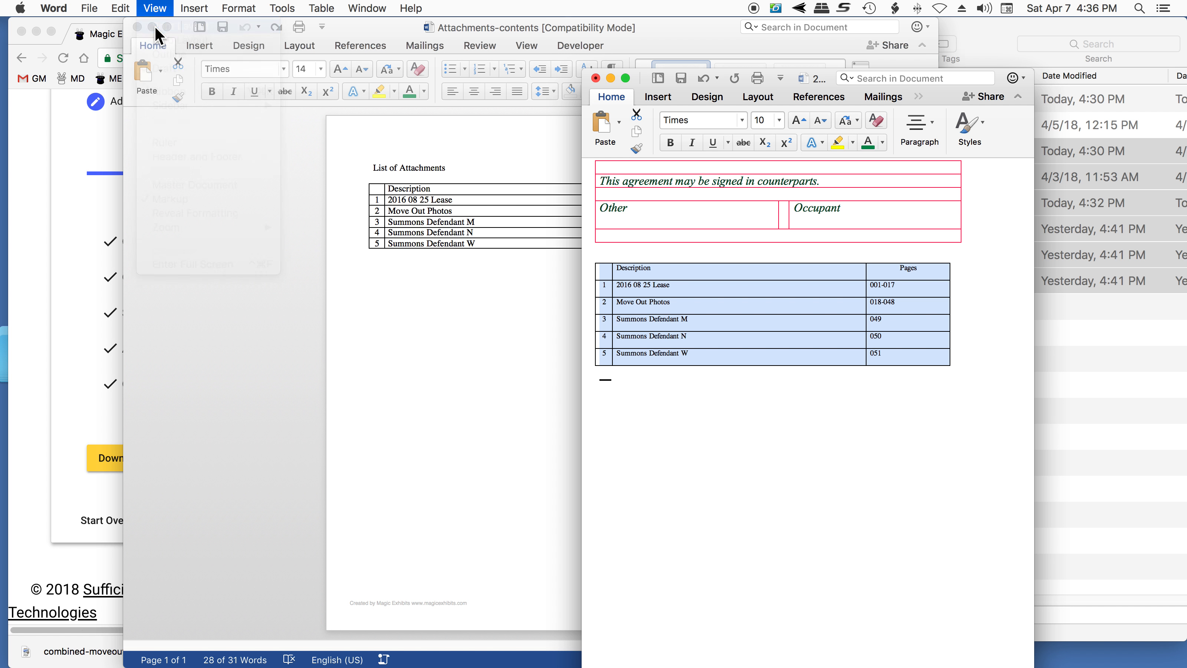
pyautogui.scroll(-1, 861, 621)
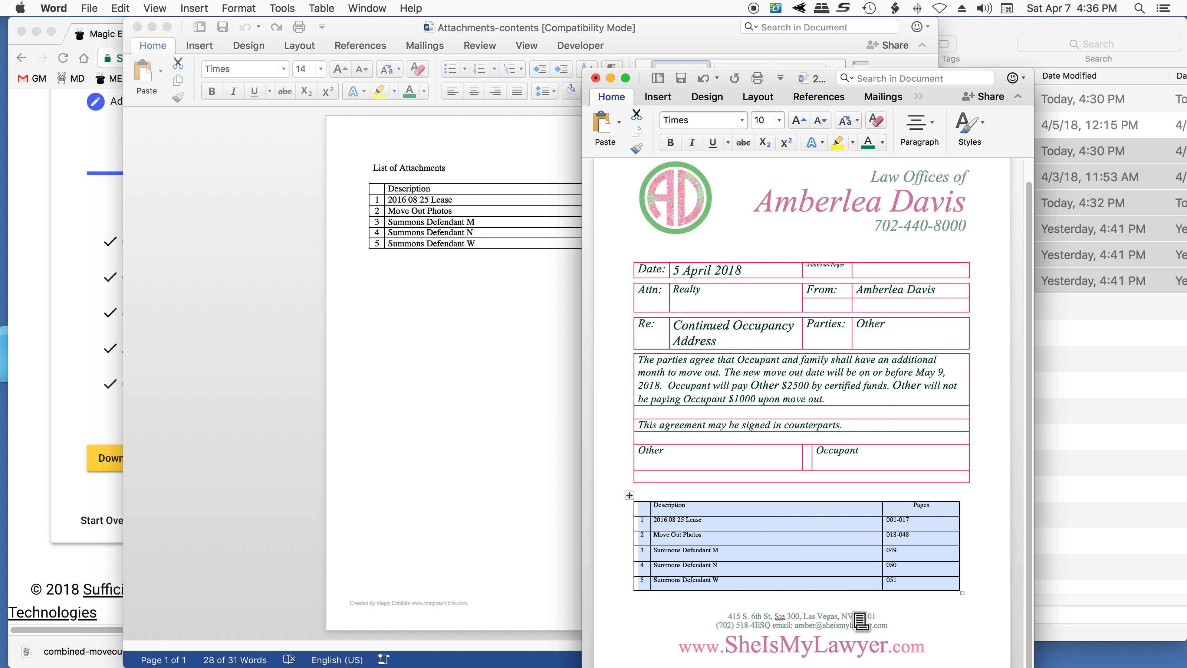
pyautogui.click(678, 79)
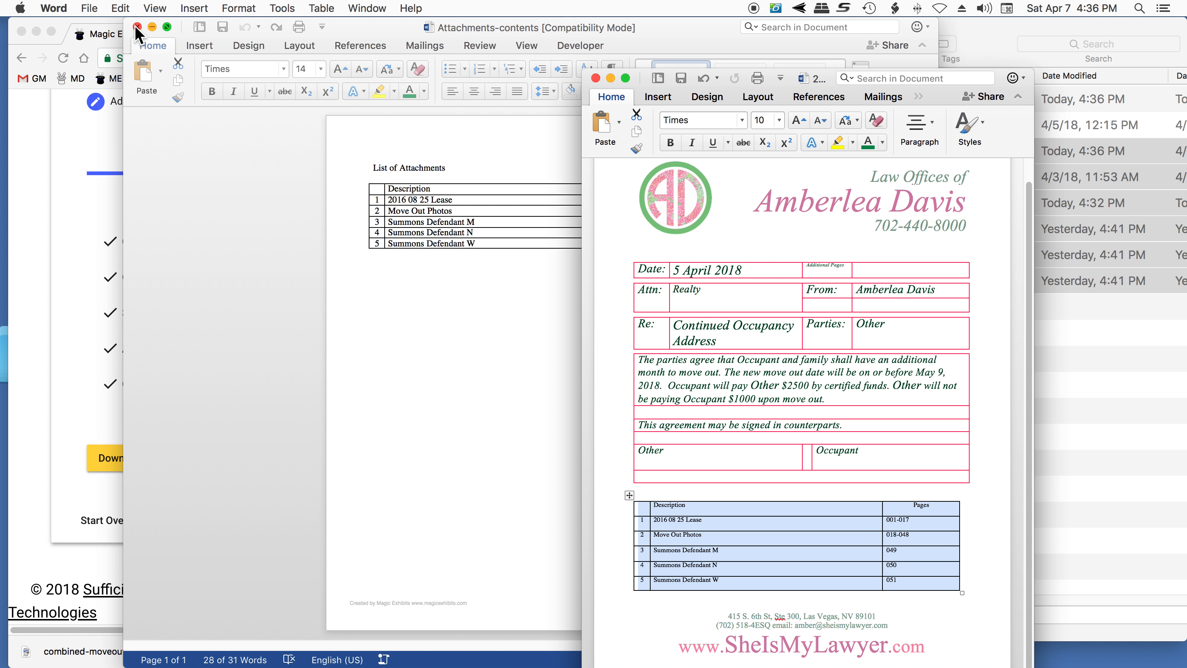
# - Close the Attachments-contents document and download all attachments as a PDF from Magic Exhibits in Chrome
pyautogui.press('super+w')
pyautogui.click(336, 374)
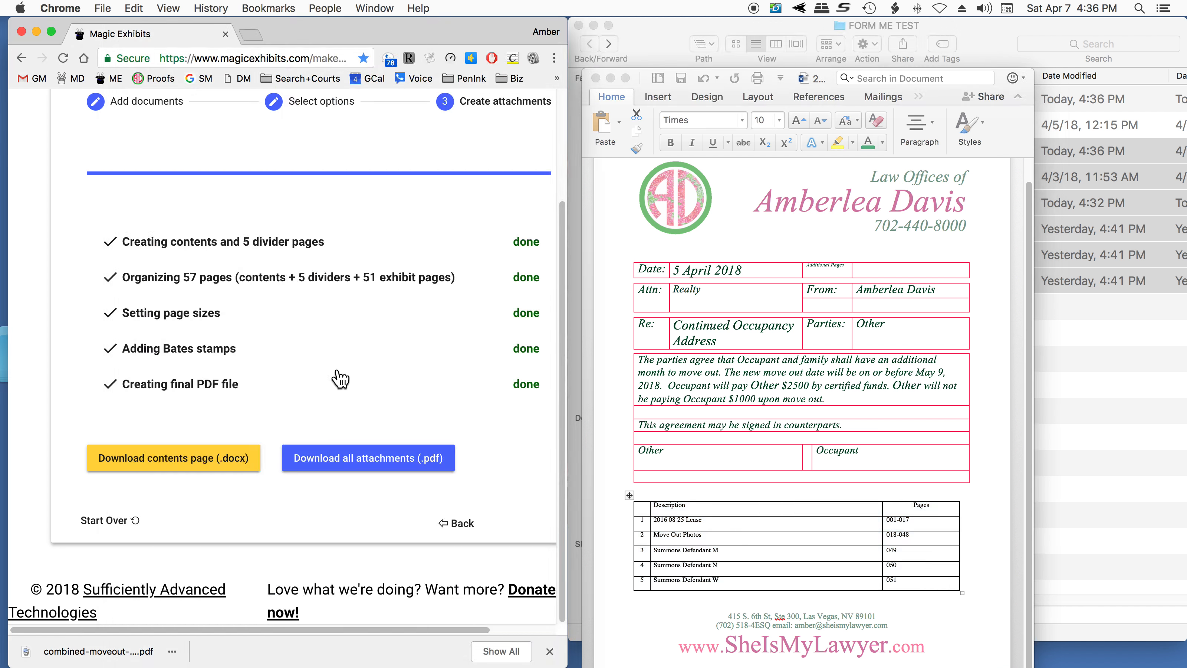
pyautogui.click(395, 463)
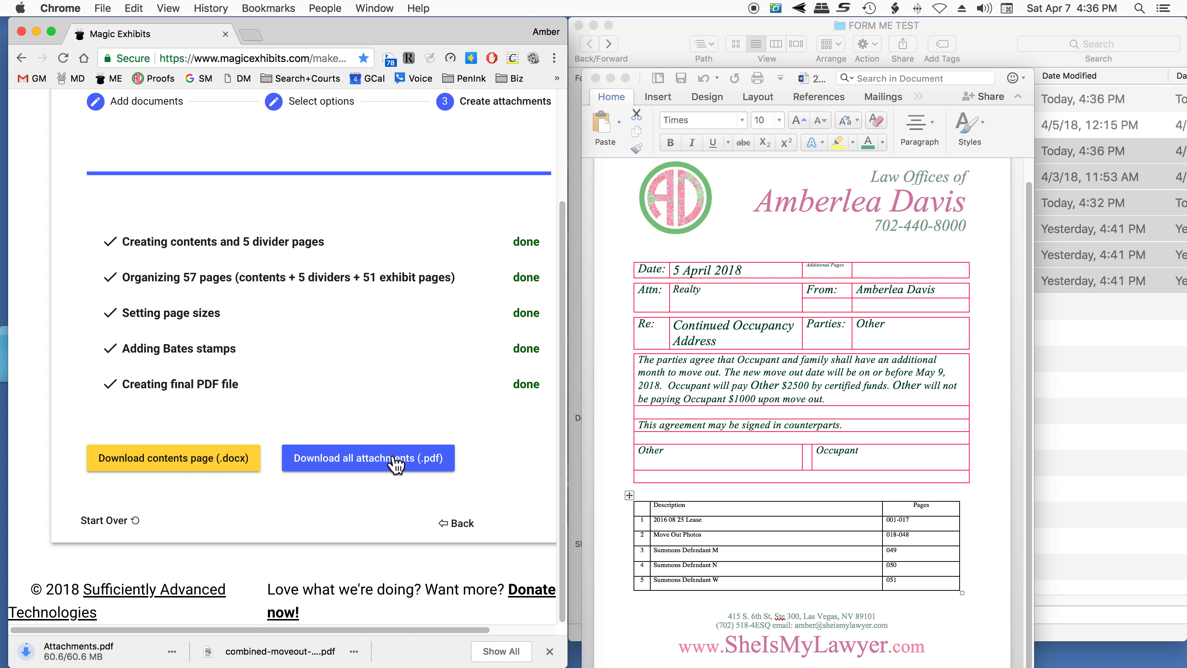
# - Bring the FORM ME TEST folder forward in Finder and place the downloaded Attachments.pdf in it
pyautogui.click(1145, 383)
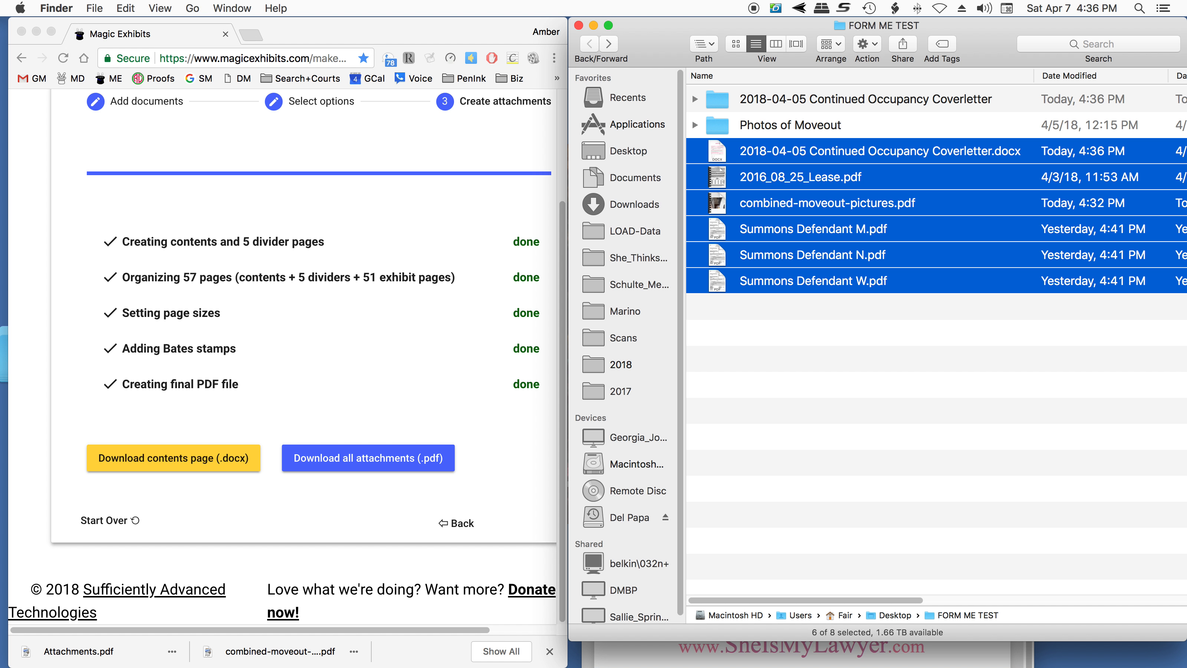
pyautogui.press('super+Tab')
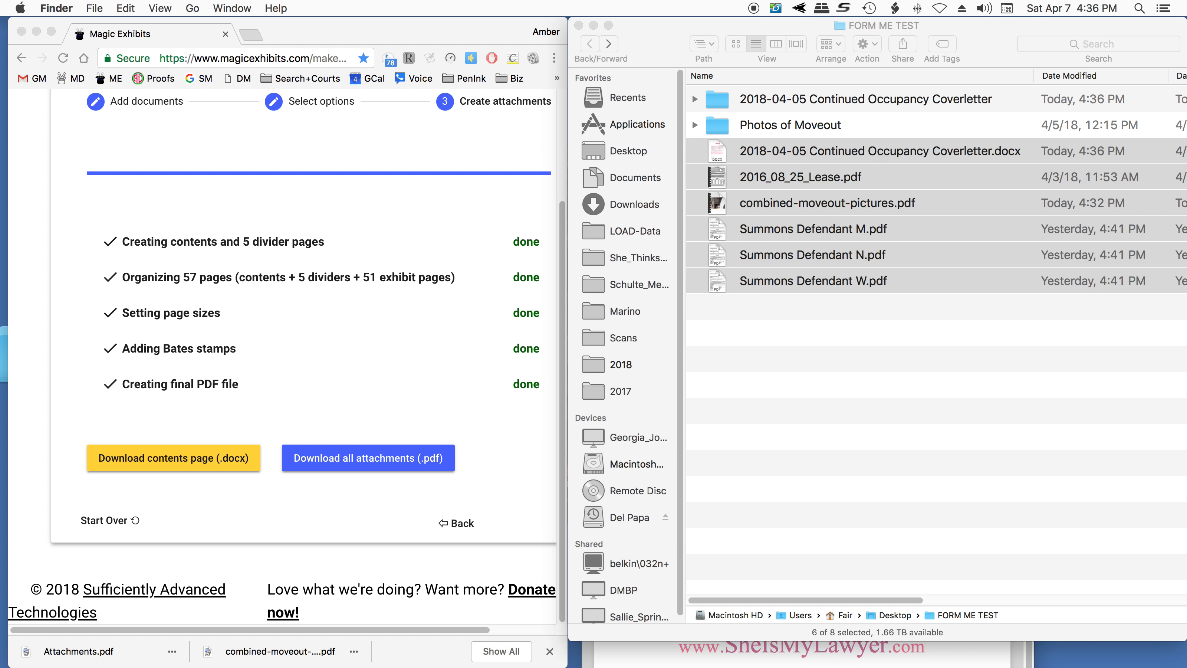
pyautogui.moveTo(79, 651); pyautogui.dragTo(841, 392)
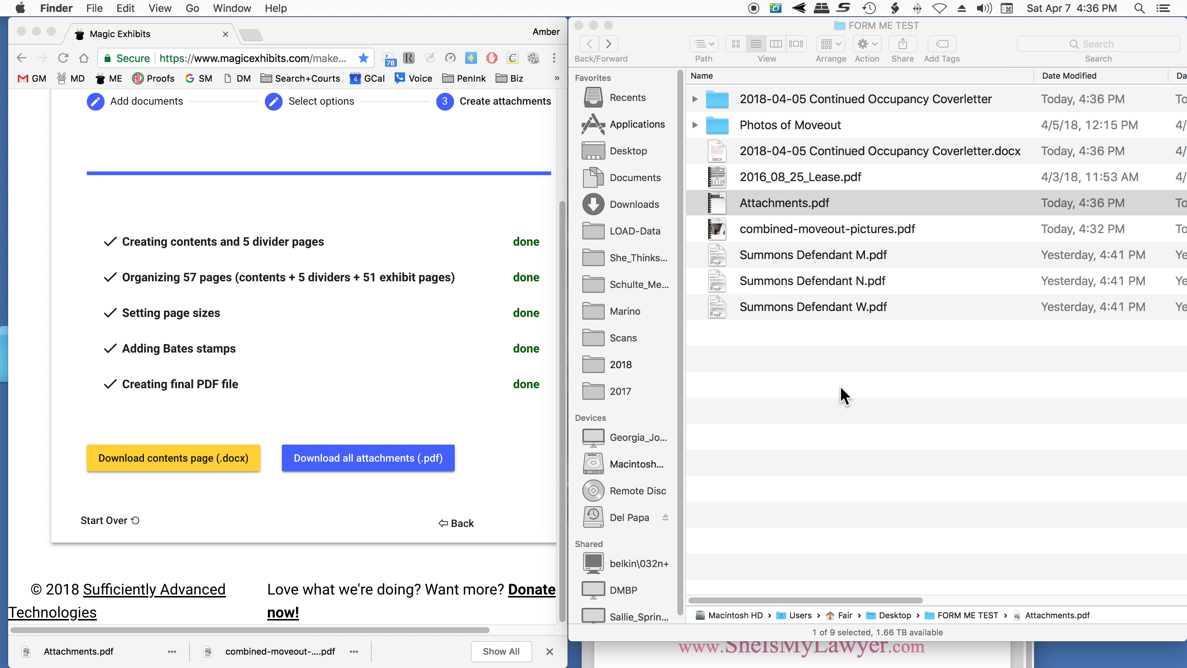
# - Open Attachments.pdf from the folder, move its window beside the browser and look through its page thumbnails
pyautogui.doubleClick(814, 203)
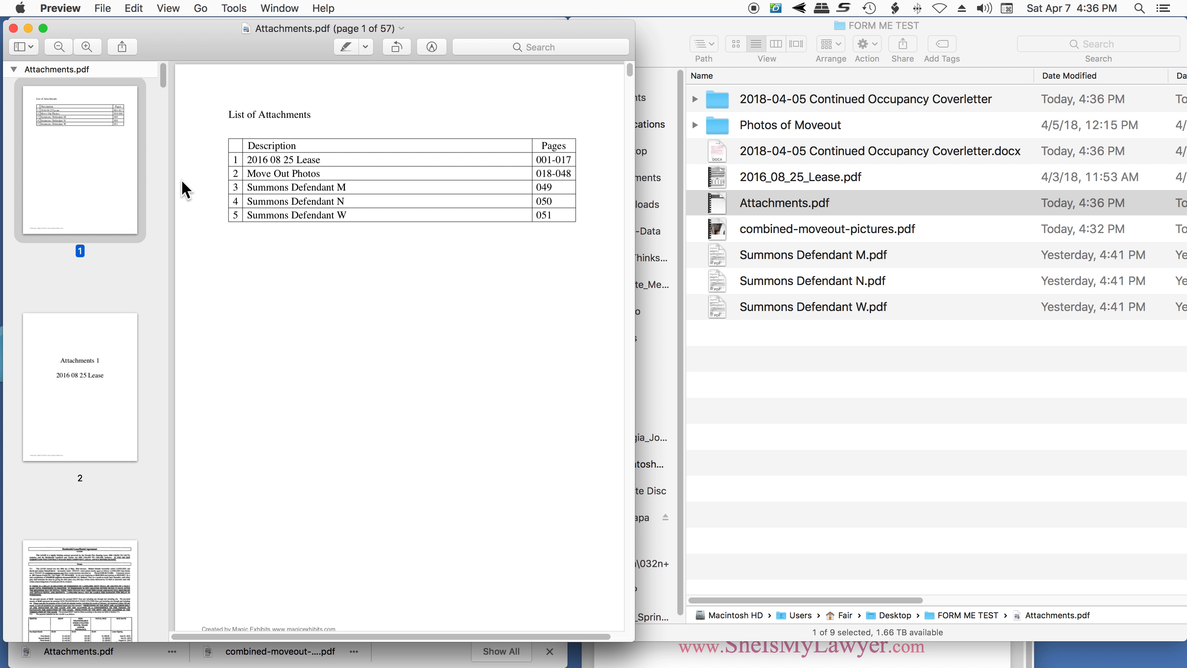
pyautogui.moveTo(232, 44); pyautogui.dragTo(788, 41)
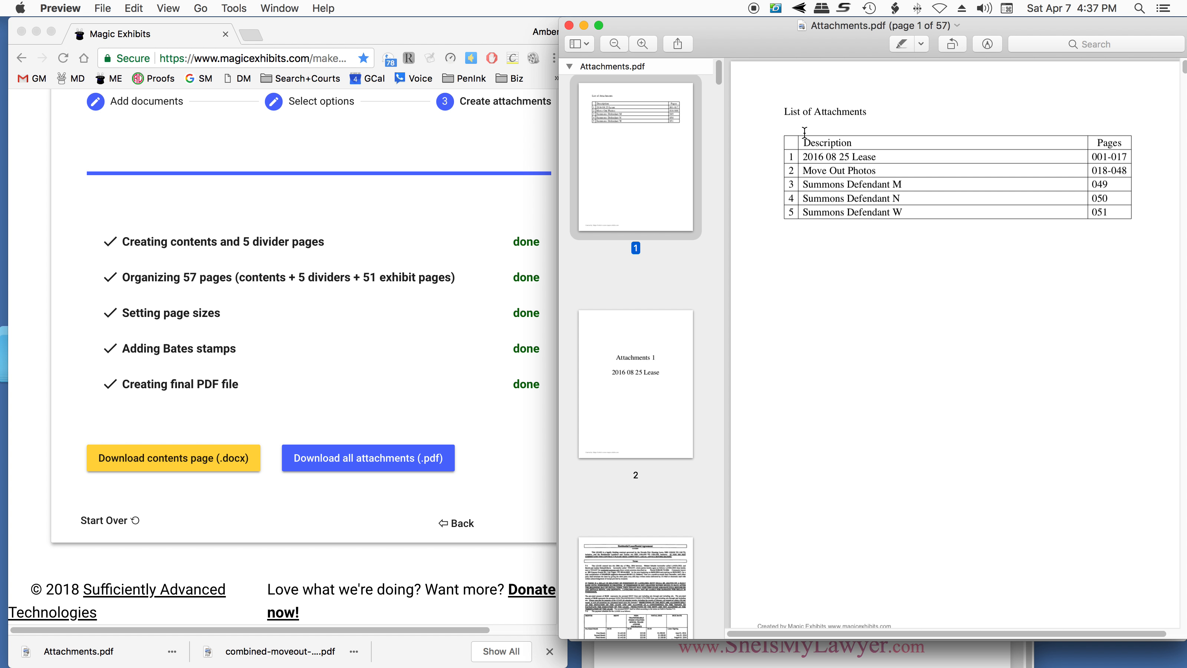
pyautogui.scroll(-10, 636, 443)
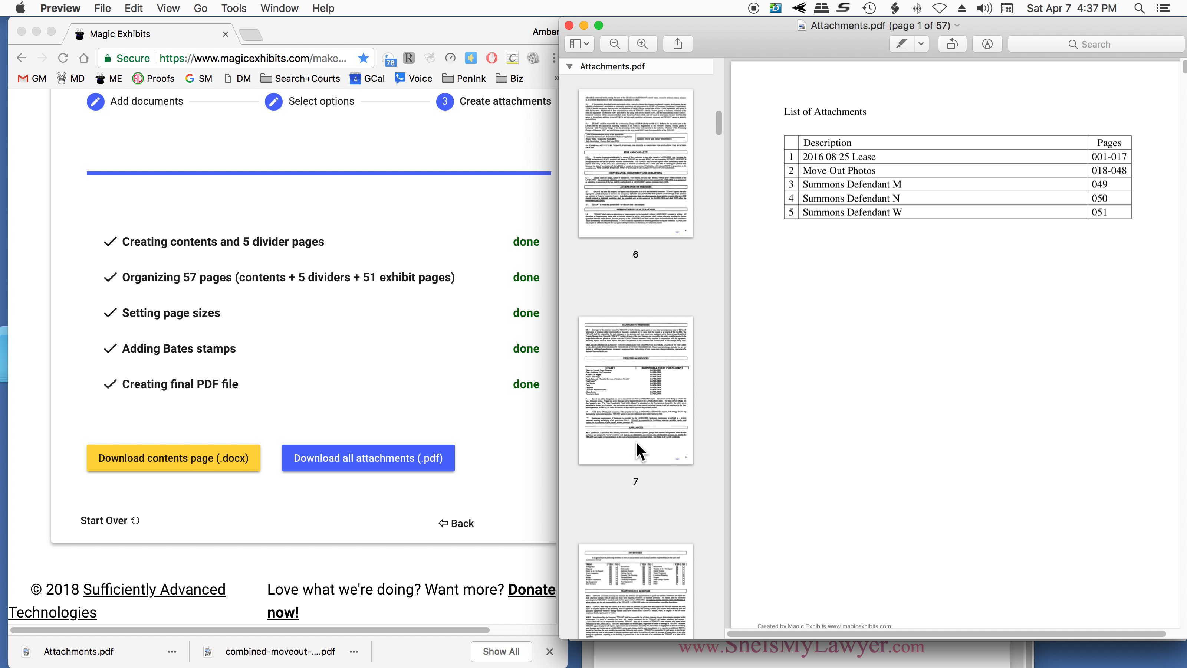
pyautogui.scroll(-10, 636, 441)
pyautogui.scroll(5, 636, 441)
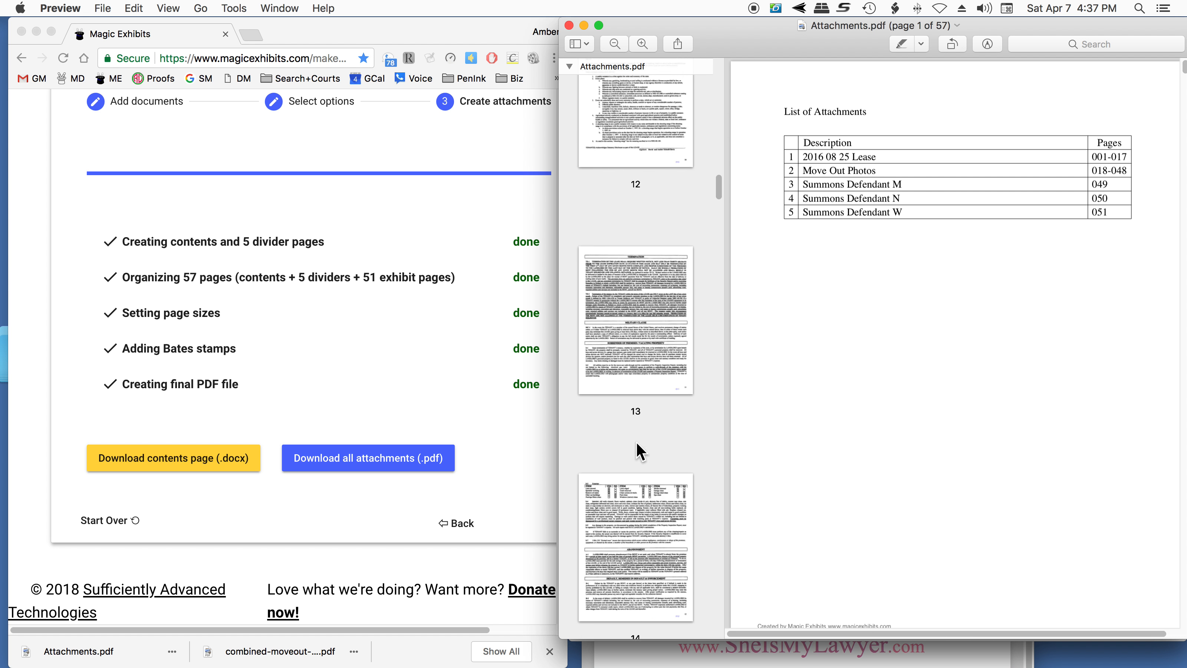
pyautogui.scroll(15, 636, 444)
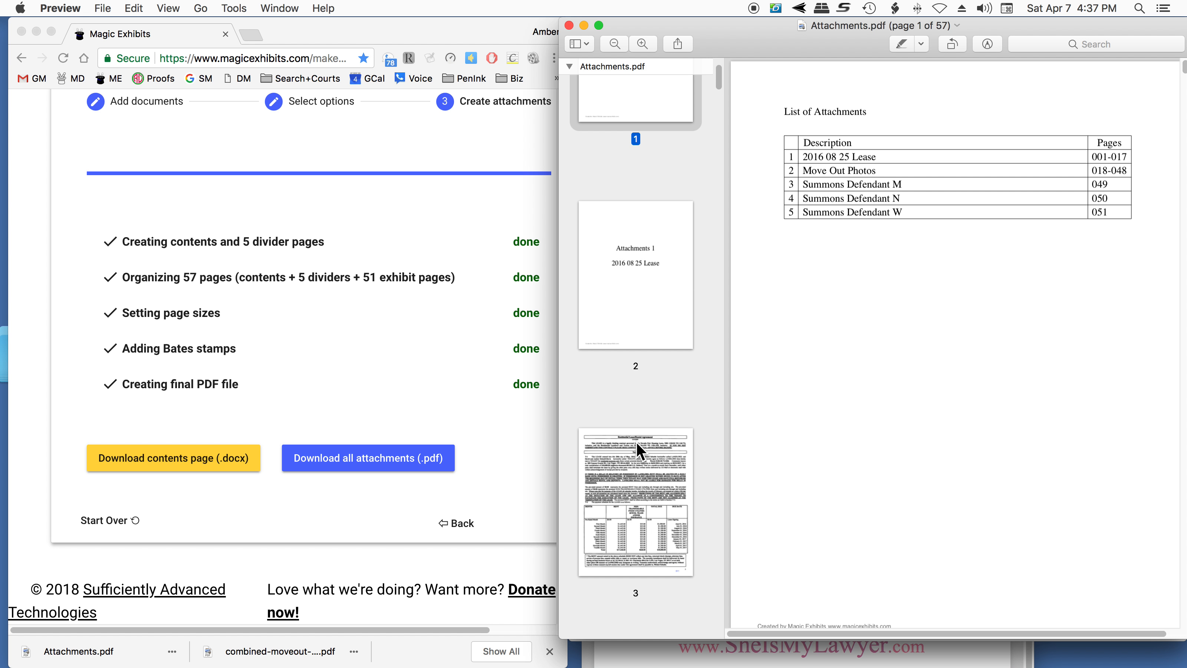
# - View the first divider page, test the contents-page links for 2016 08 25 Lease and Move Out Photos, and close the PDF
pyautogui.click(644, 330)
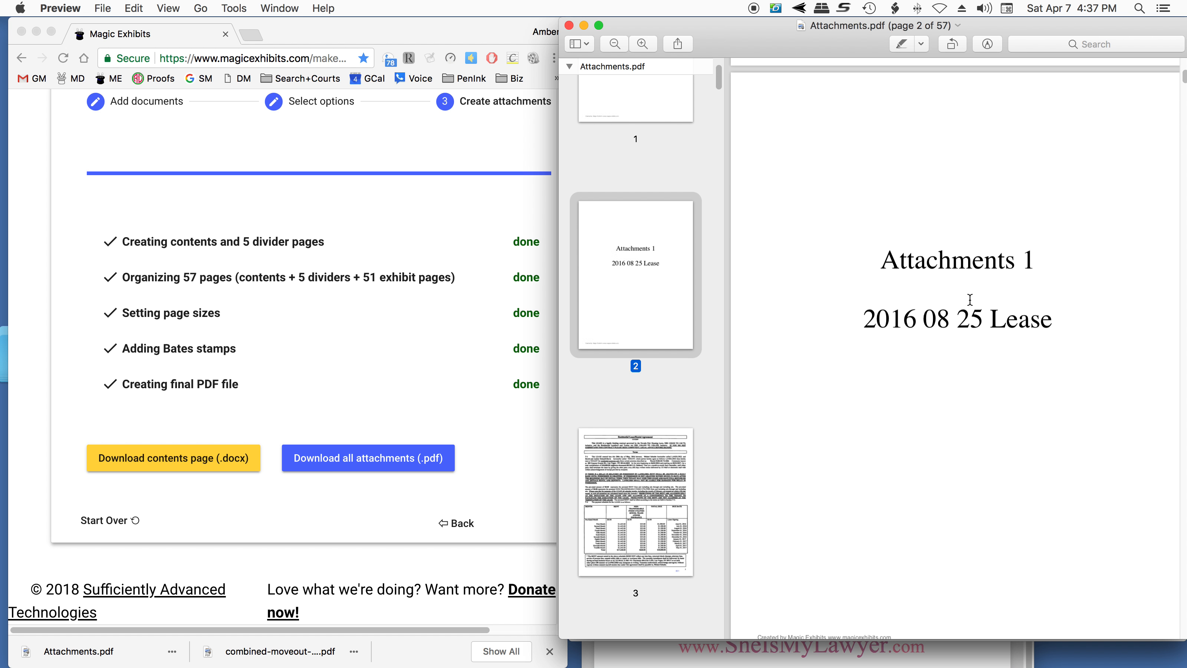
pyautogui.scroll(2, 815, 321)
pyautogui.scroll(5, 813, 322)
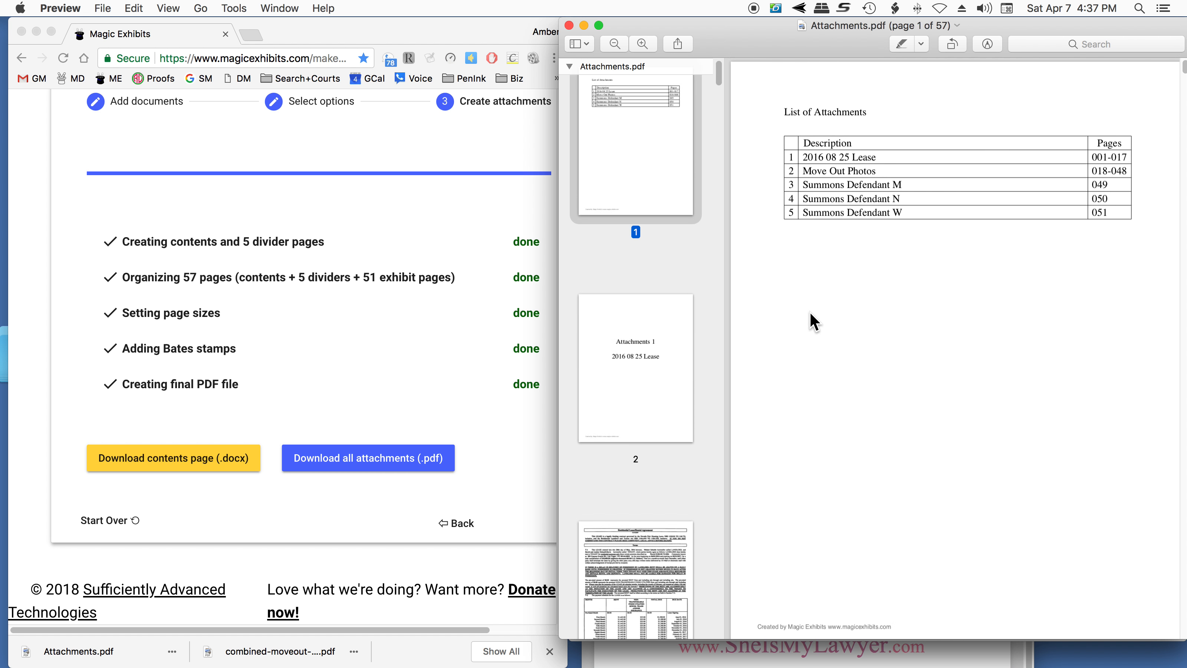
pyautogui.click(818, 159)
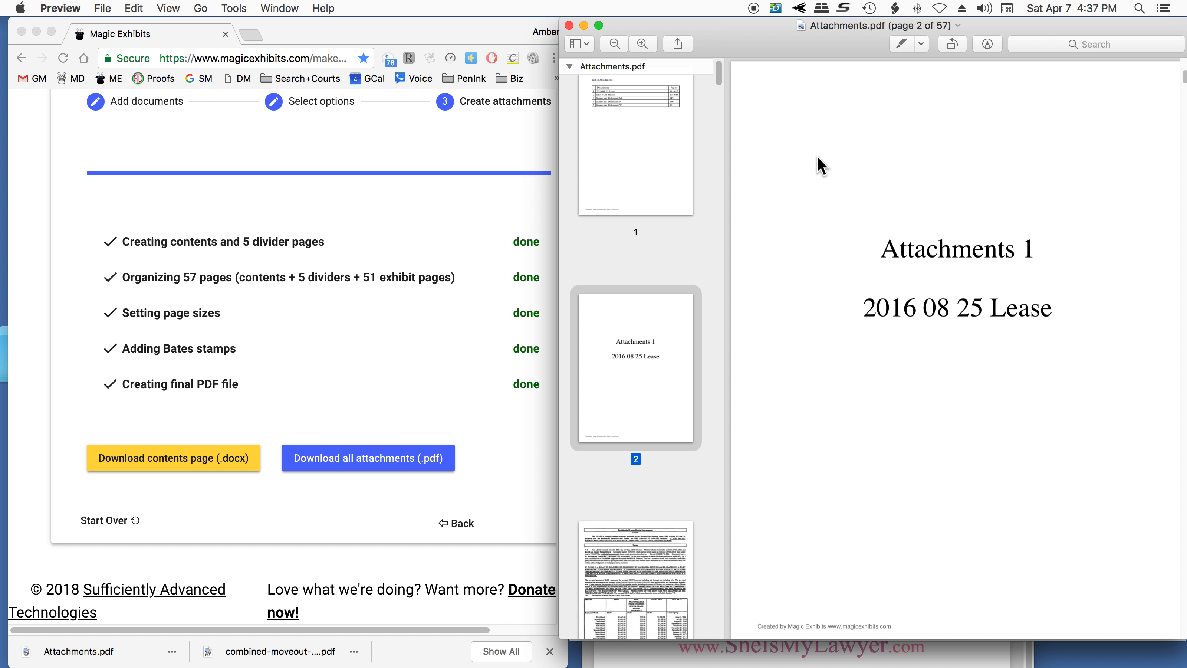
pyautogui.click(676, 155)
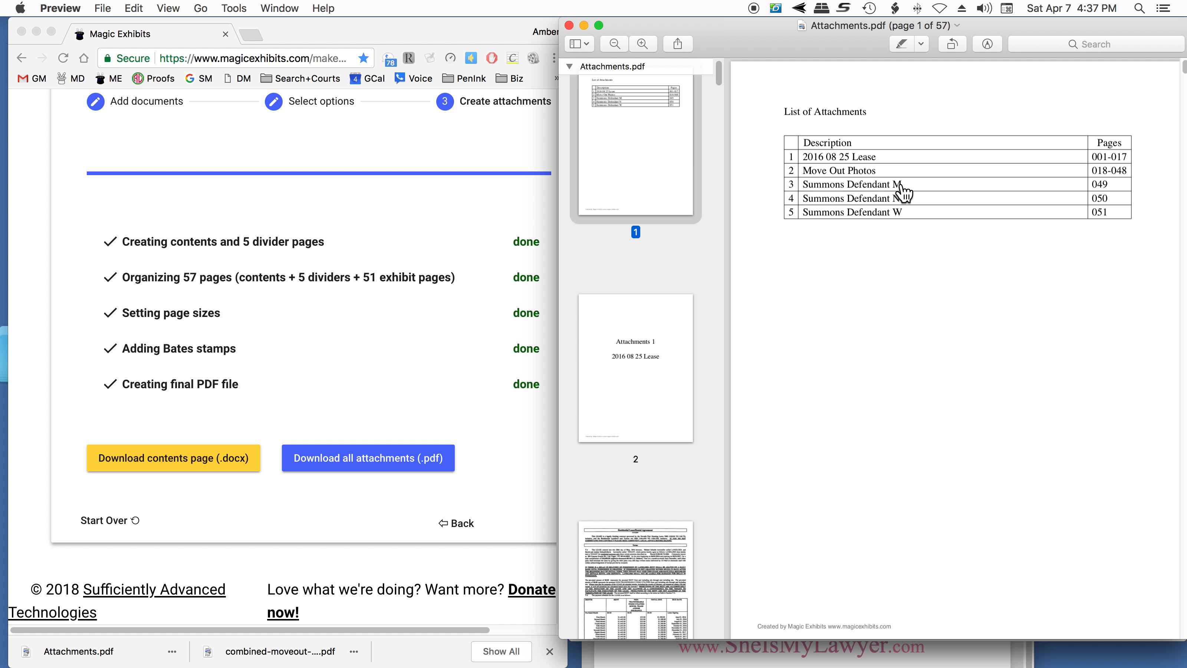
pyautogui.click(831, 172)
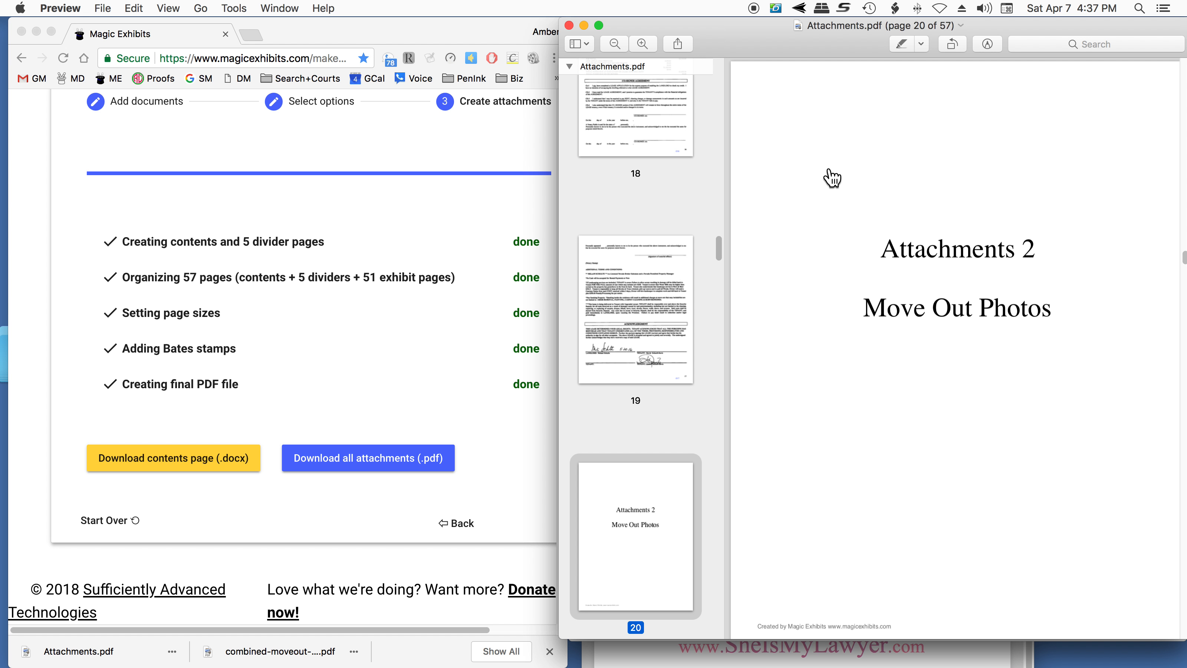
pyautogui.click(568, 25)
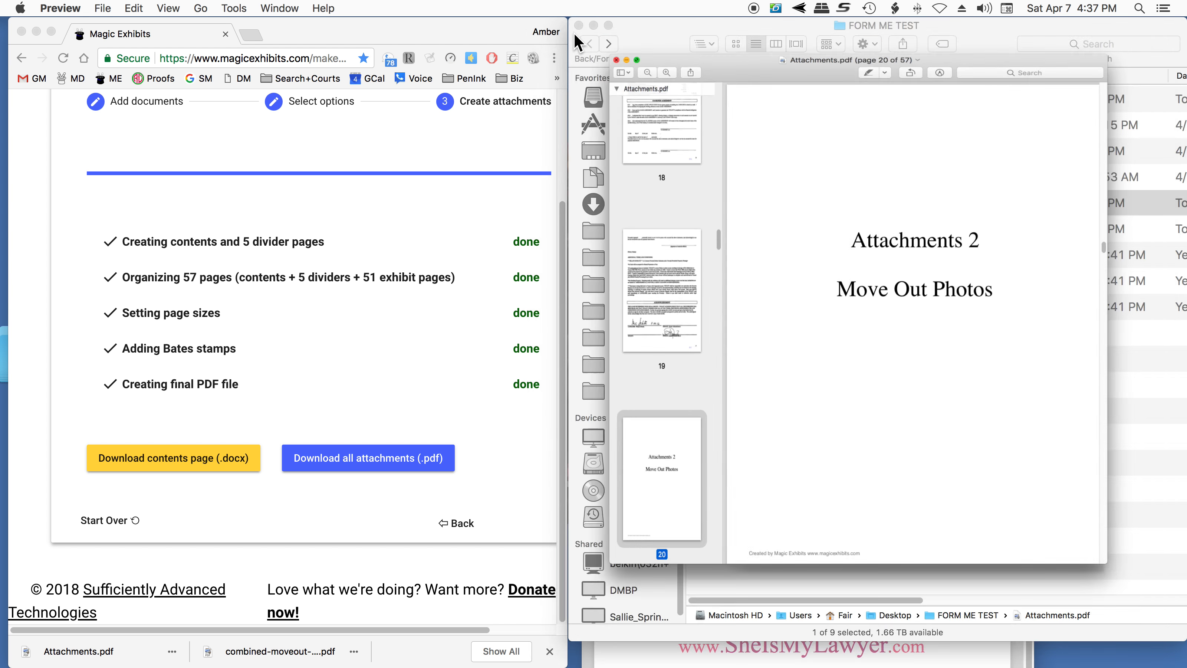
# - Try to add 2018-04-05 Continued Occupancy Coverletter.docx to the Create pdf tool in Magic Exhibits, and remove the invalid items
pyautogui.click(367, 141)
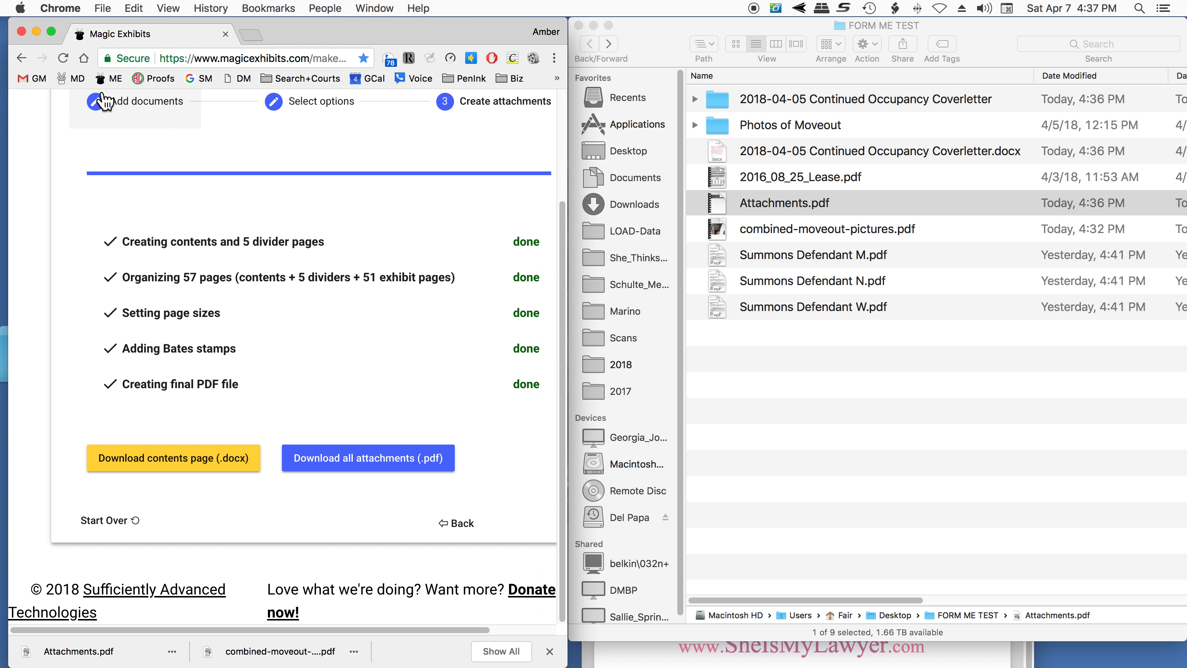
pyautogui.scroll(3, 116, 126)
pyautogui.click(117, 130)
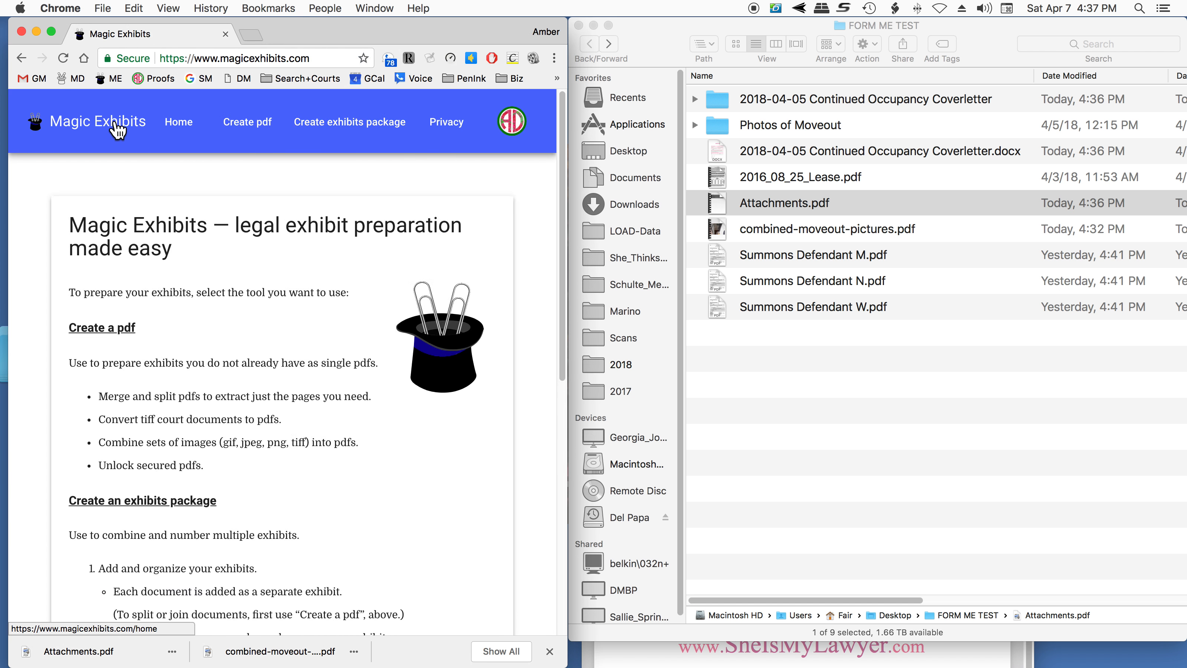
pyautogui.click(246, 120)
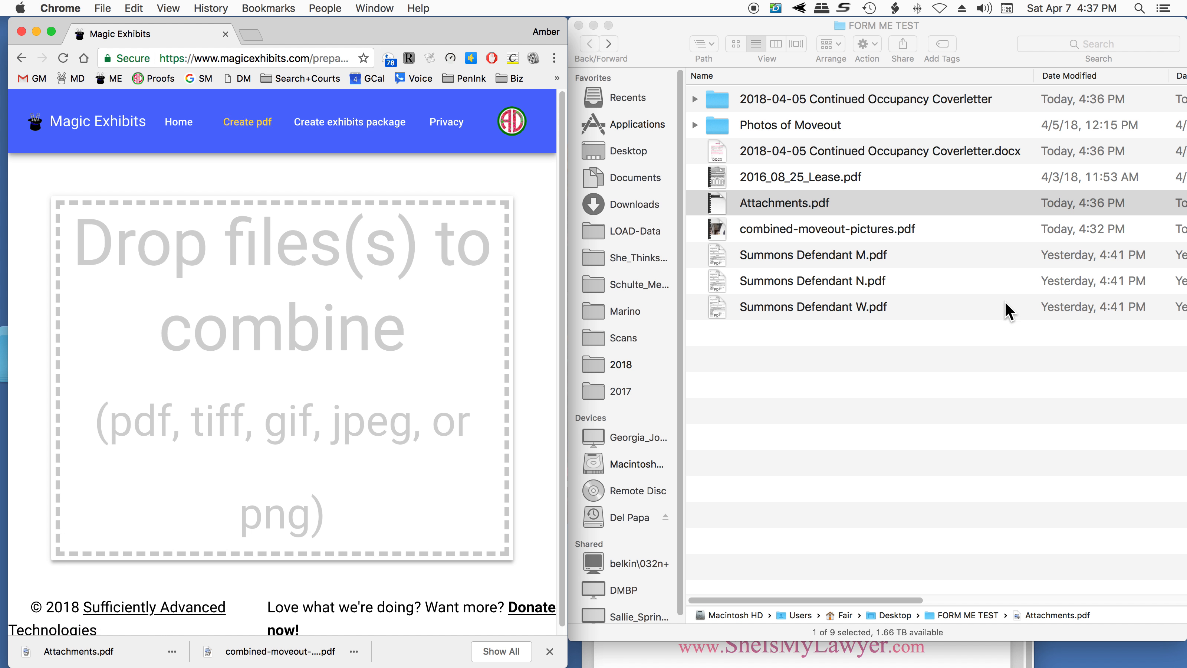
pyautogui.moveTo(809, 150); pyautogui.dragTo(243, 327)
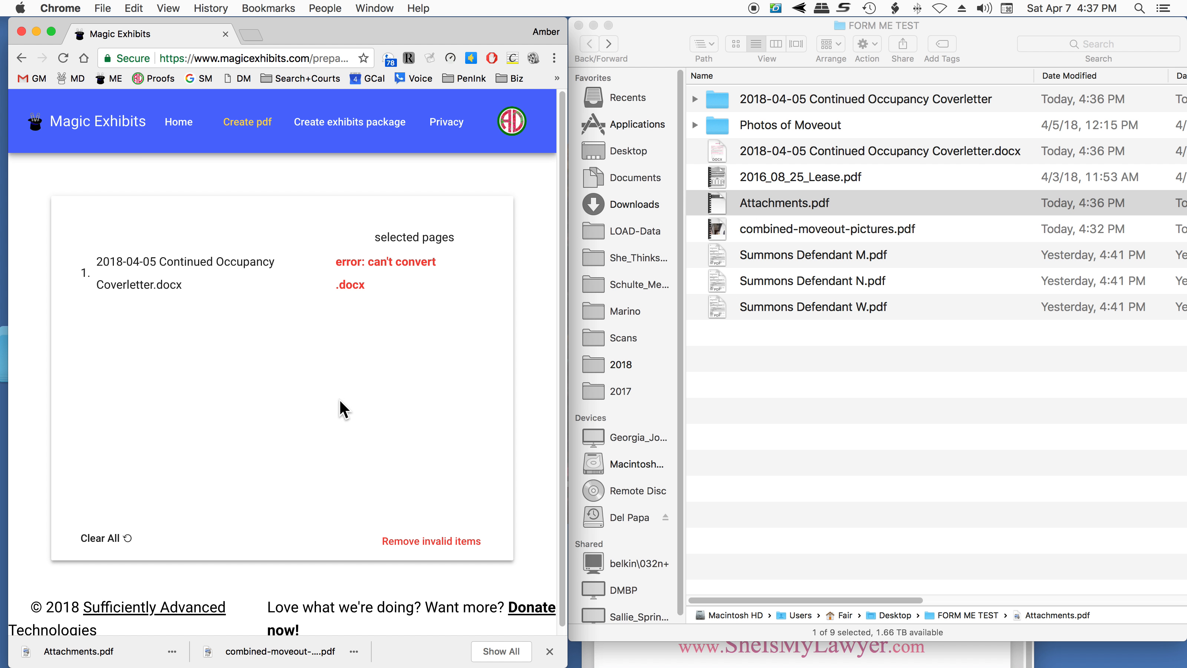
pyautogui.click(439, 541)
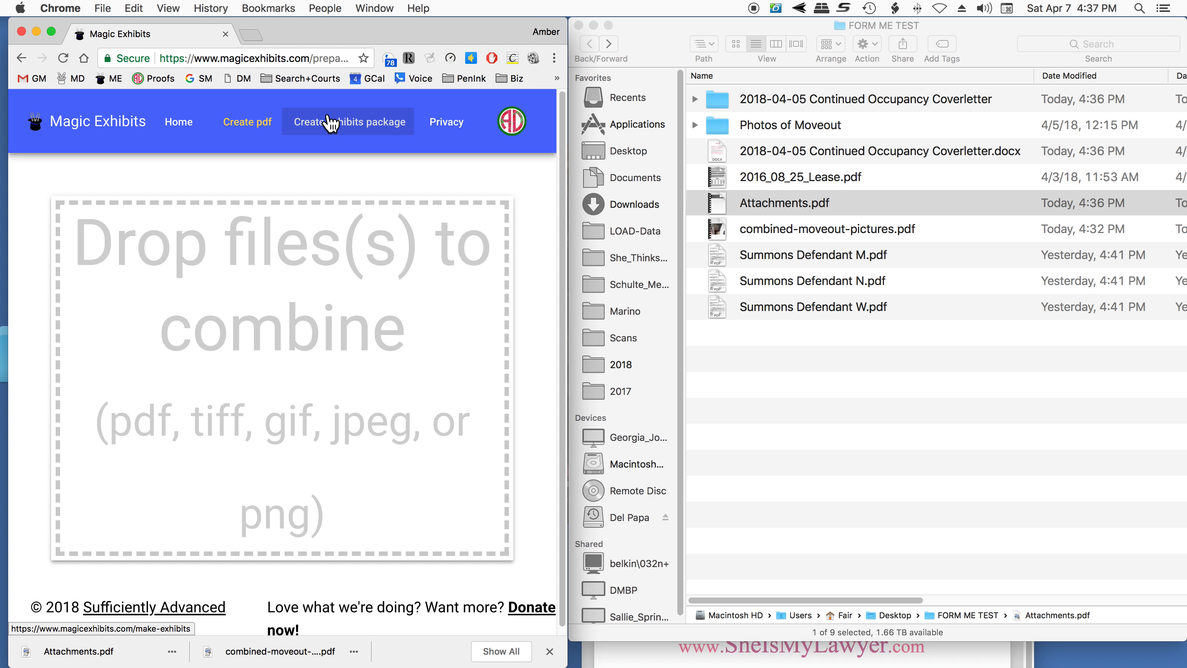
pyautogui.click(261, 120)
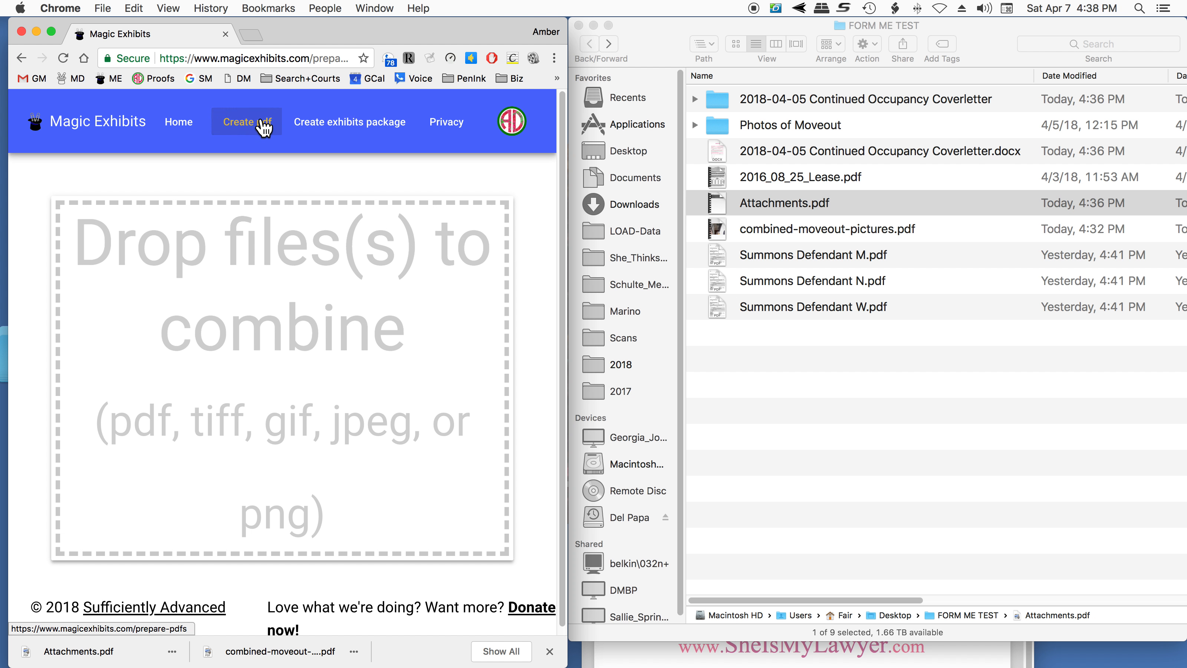
# - Start a new exhibits package with 2018-04-05 Continued Occupancy Coverletter.docx followed by Attachments.pdf
pyautogui.click(358, 128)
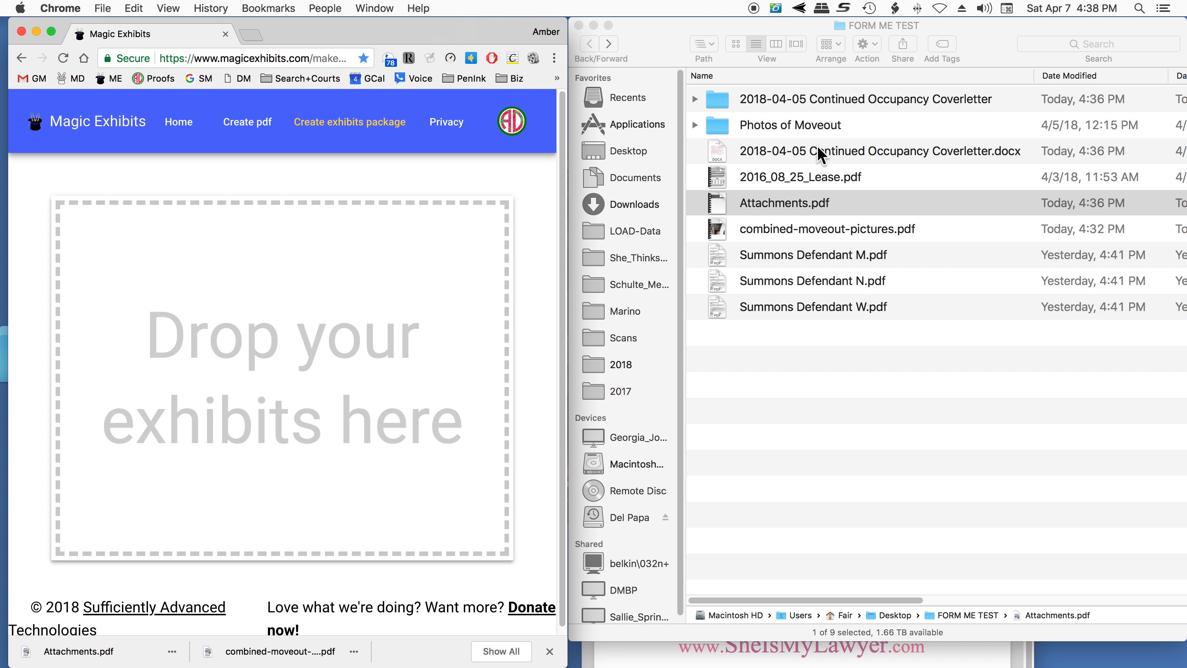
pyautogui.moveTo(818, 154); pyautogui.dragTo(187, 351)
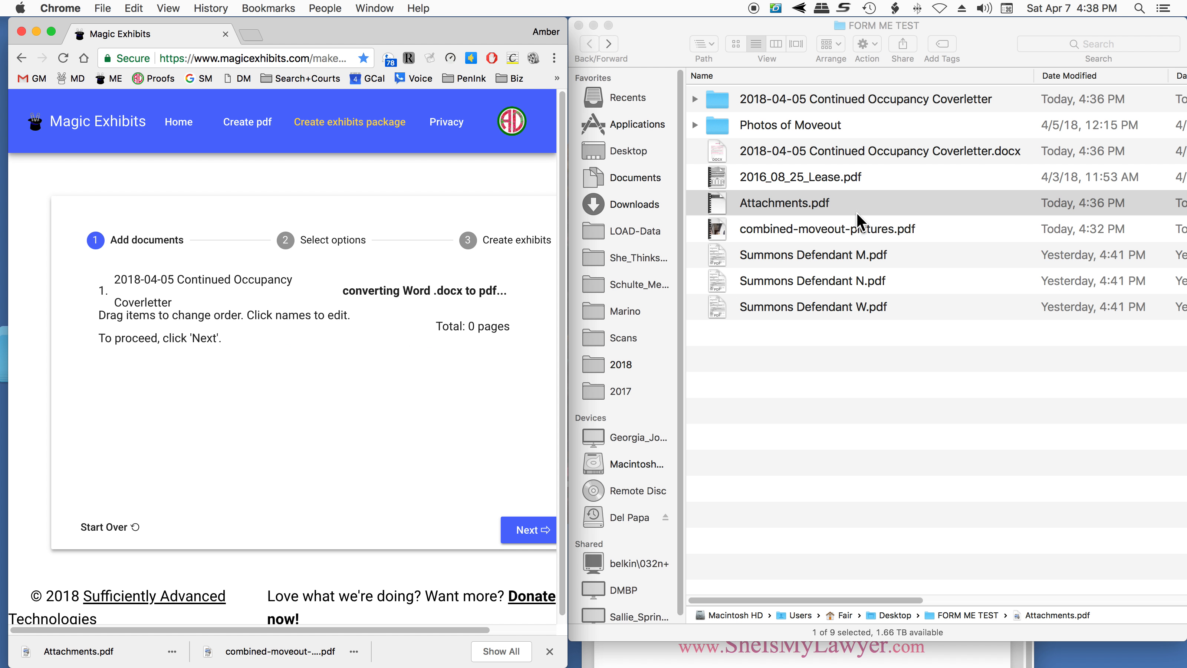
pyautogui.moveTo(809, 202); pyautogui.dragTo(362, 421)
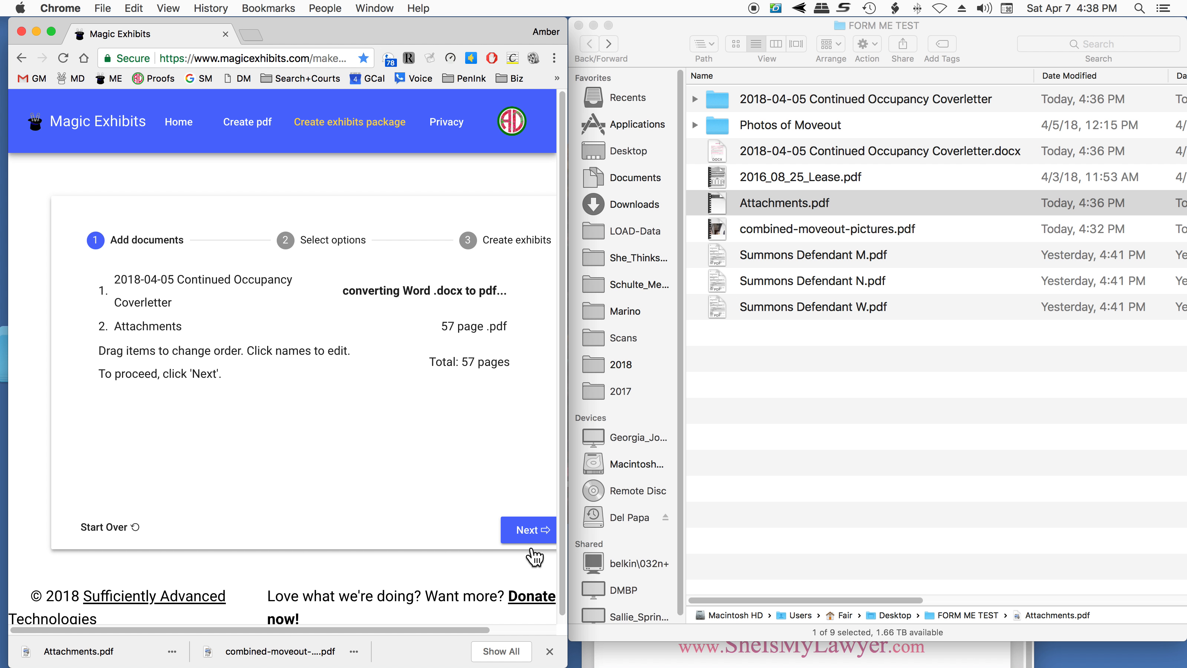
# - Proceed to the package options and turn off the contents page, divider pages and Bates numbers
pyautogui.click(527, 529)
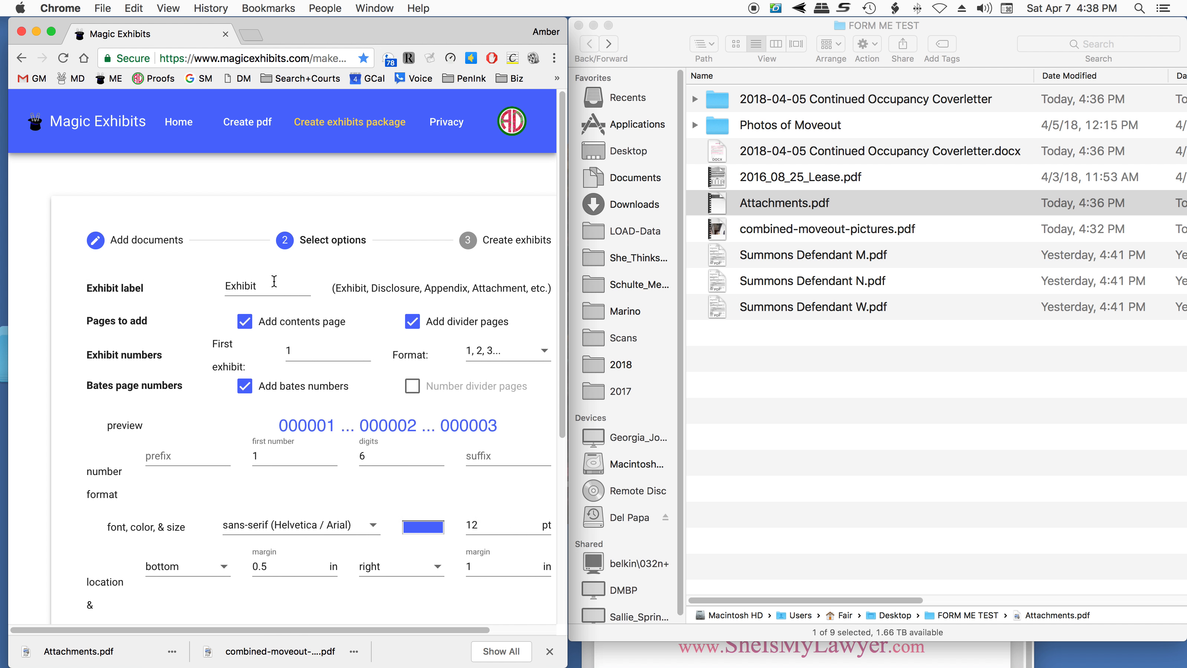
pyautogui.moveTo(269, 284); pyautogui.dragTo(223, 285)
pyautogui.click(244, 322)
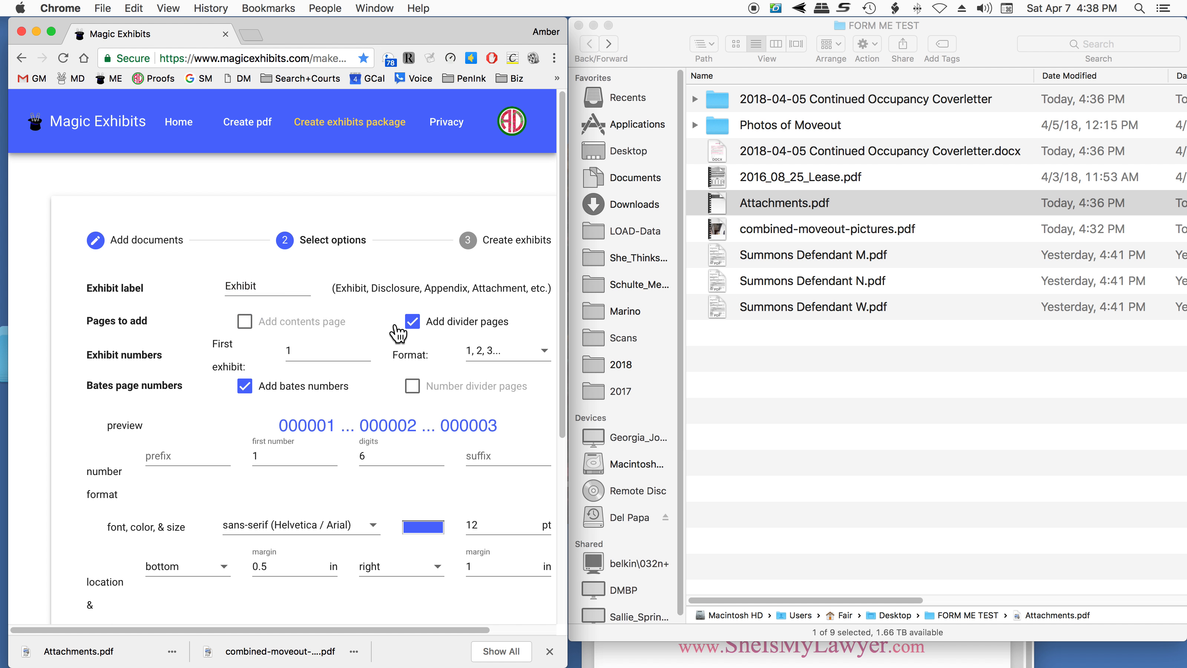
pyautogui.click(411, 322)
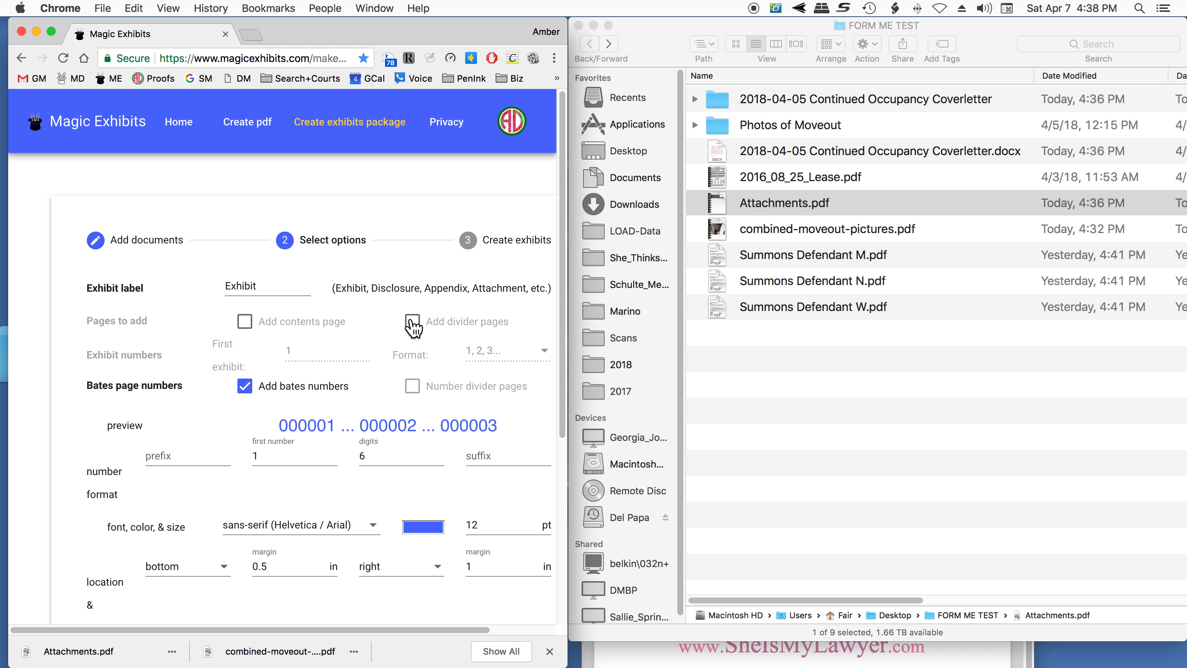
pyautogui.click(245, 386)
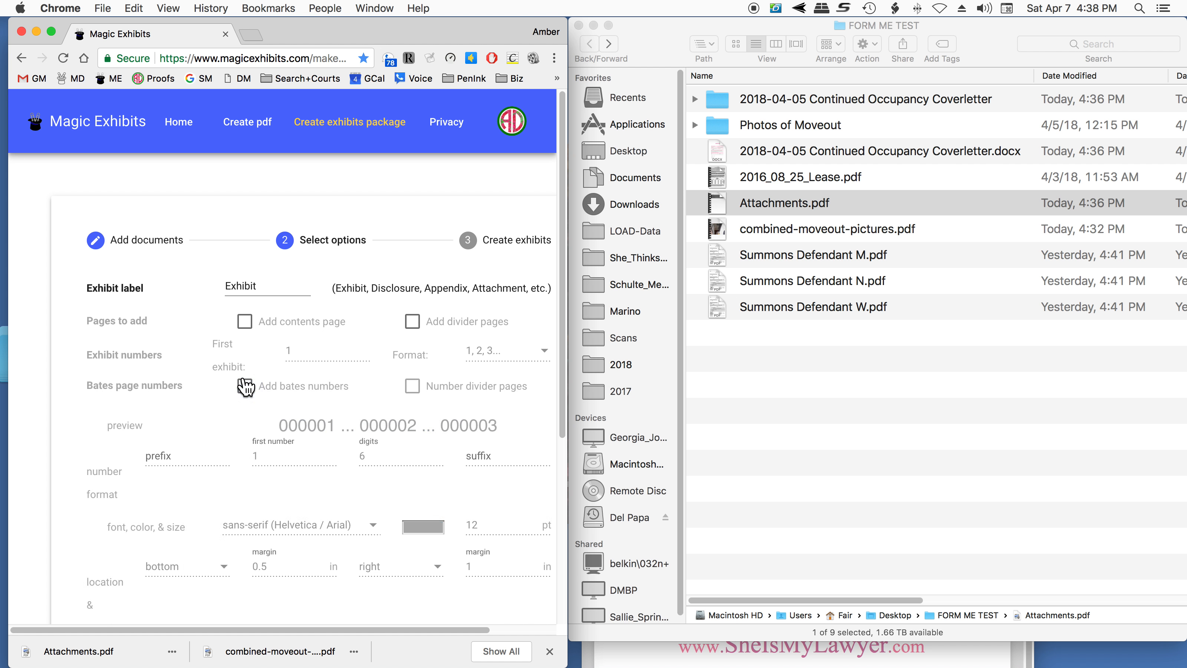
# - Set the package's output file name to "2018-04-07 Final Letter in re Occupancy Test"
pyautogui.scroll(-10, 252, 420)
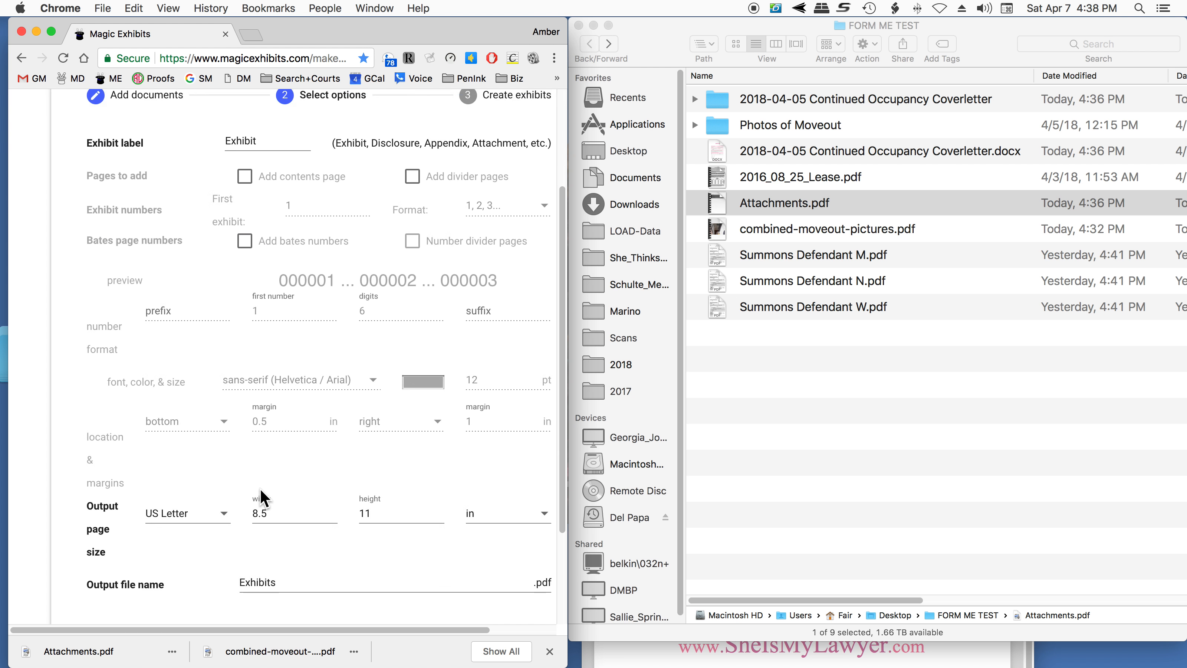
pyautogui.doubleClick(263, 452)
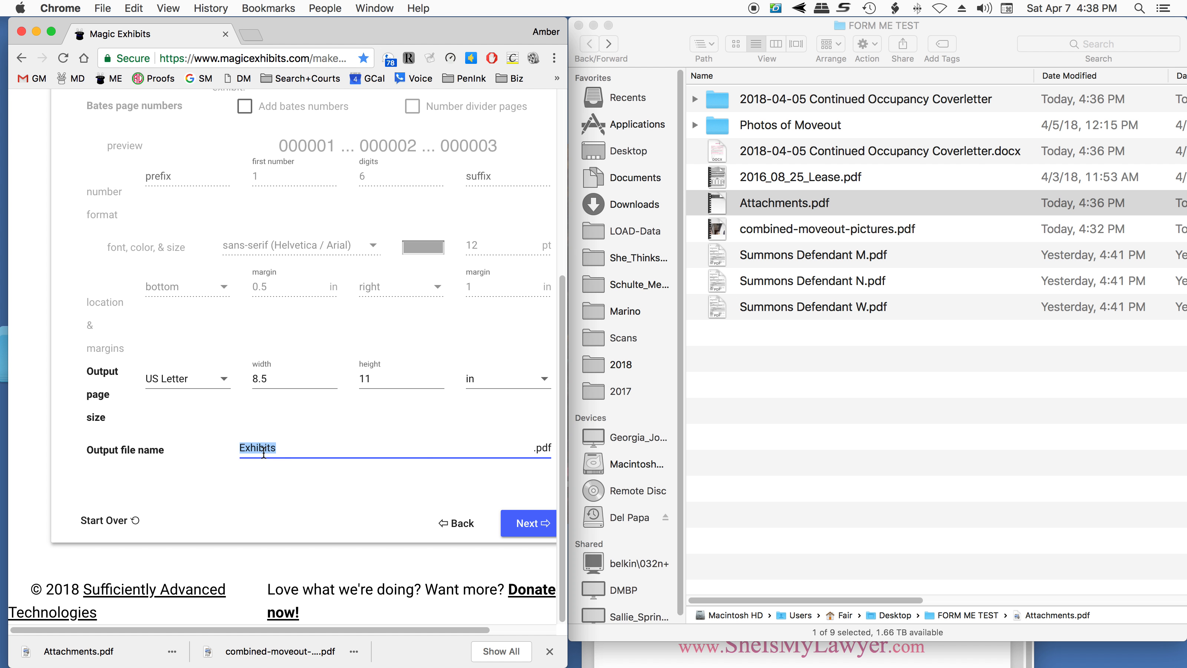
pyautogui.write('210')
pyautogui.press('BackSpace')
pyautogui.write('018-04-07 Final Letter')
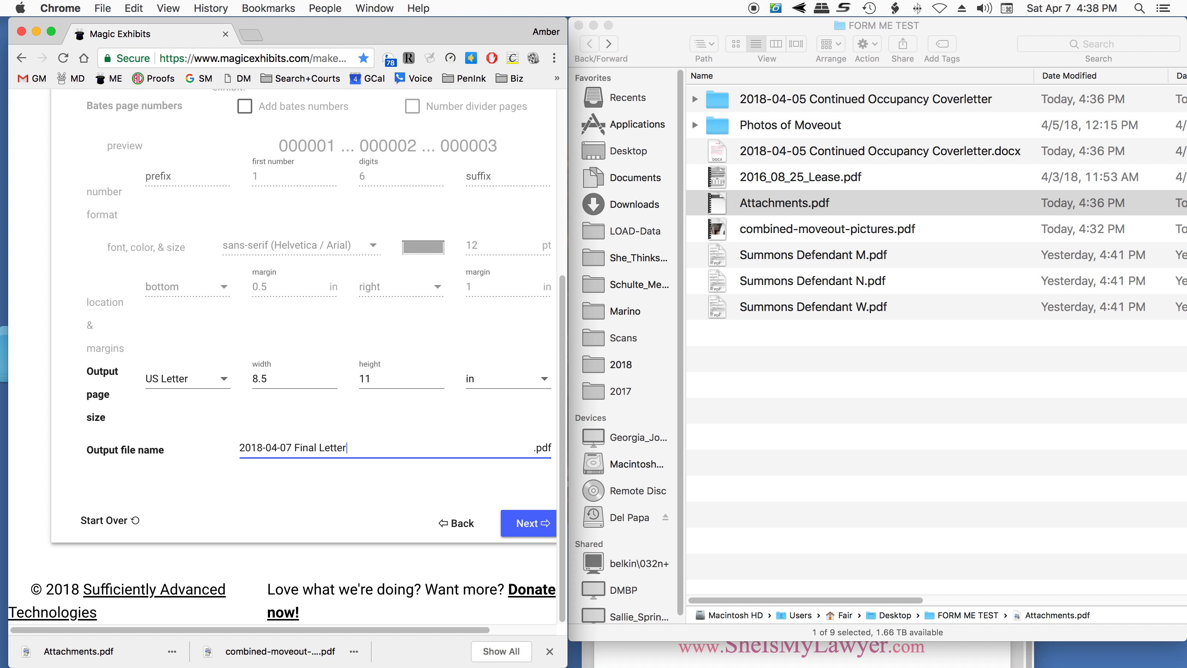
pyautogui.write(' in re Occupancty')
pyautogui.press('BackSpace')
pyautogui.write('y Test')
# - Generate the exhibits package and download its combined PDF into the FORM ME TEST folder
pyautogui.click(533, 520)
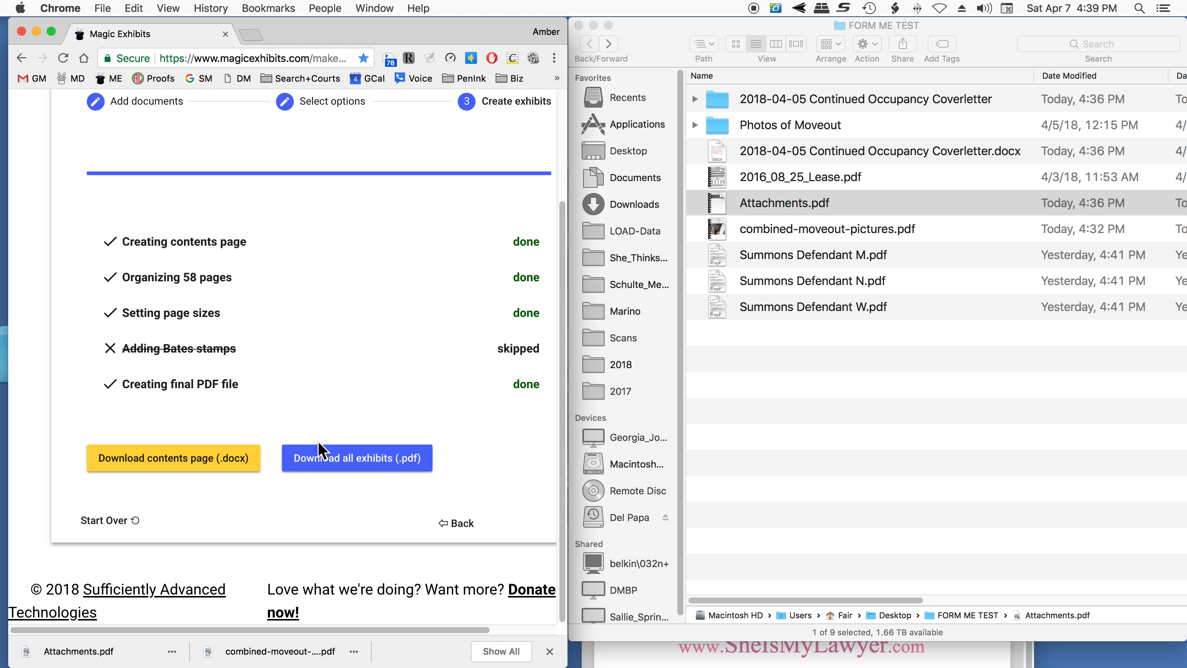
pyautogui.click(322, 456)
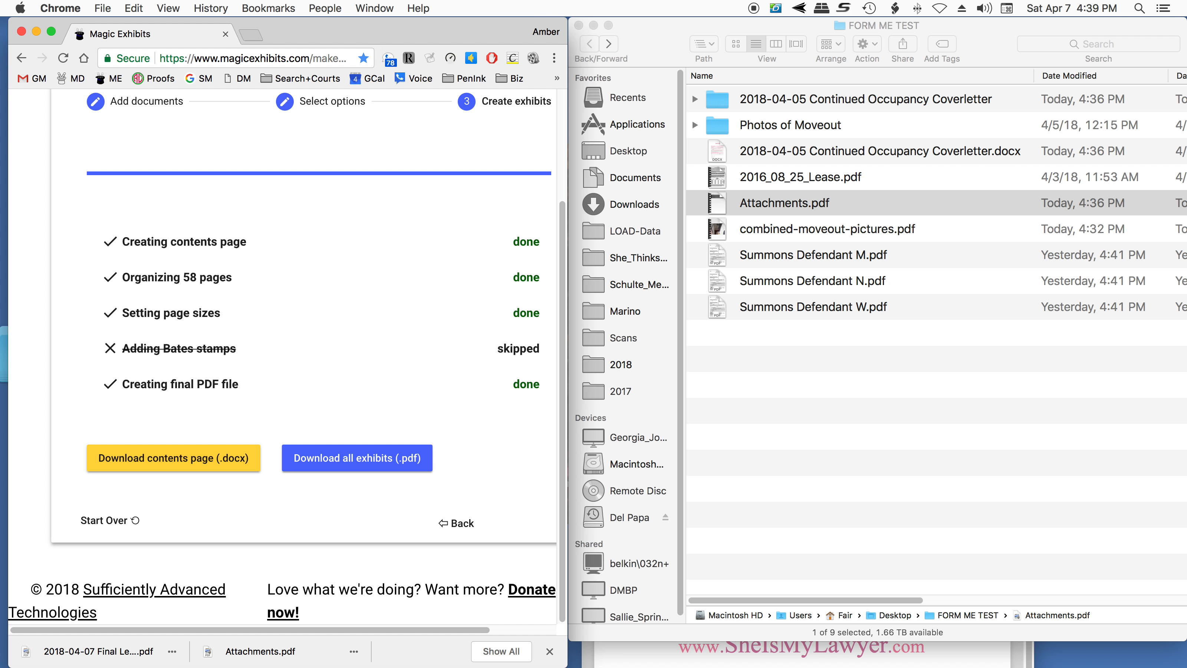
pyautogui.moveTo(94, 651); pyautogui.dragTo(797, 408)
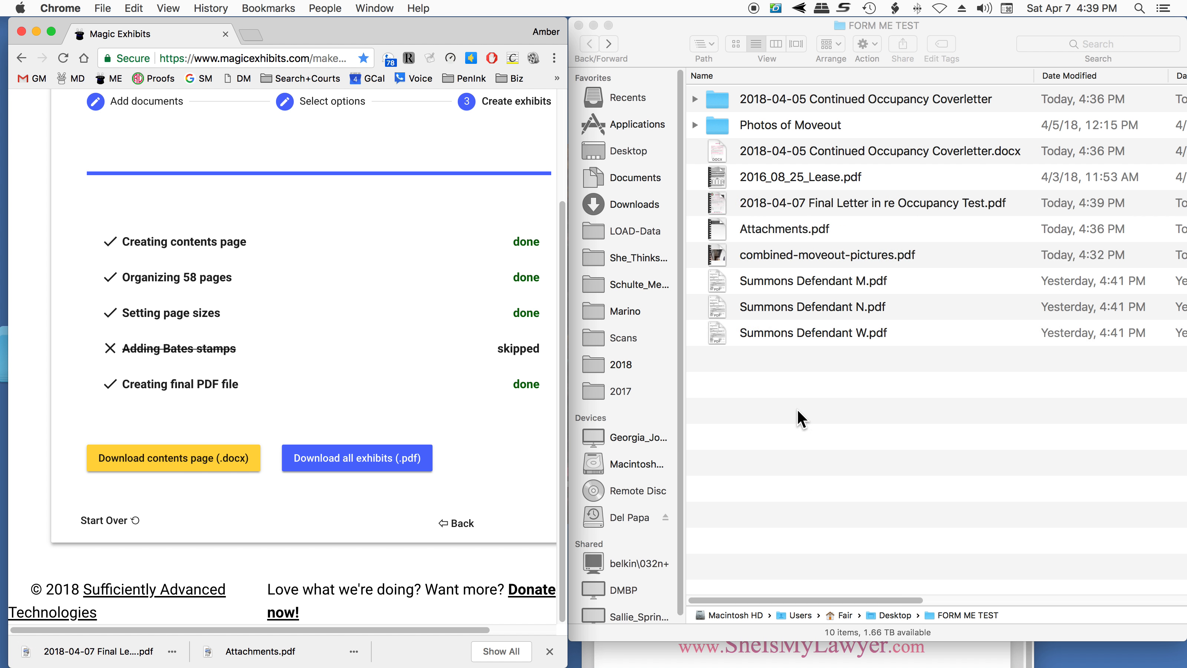
# - Open 2018-04-07 Final Letter in re Occupancy Test.pdf and check the letter, attachments list, first divider page and the Bates number on the first lease page
pyautogui.doubleClick(816, 202)
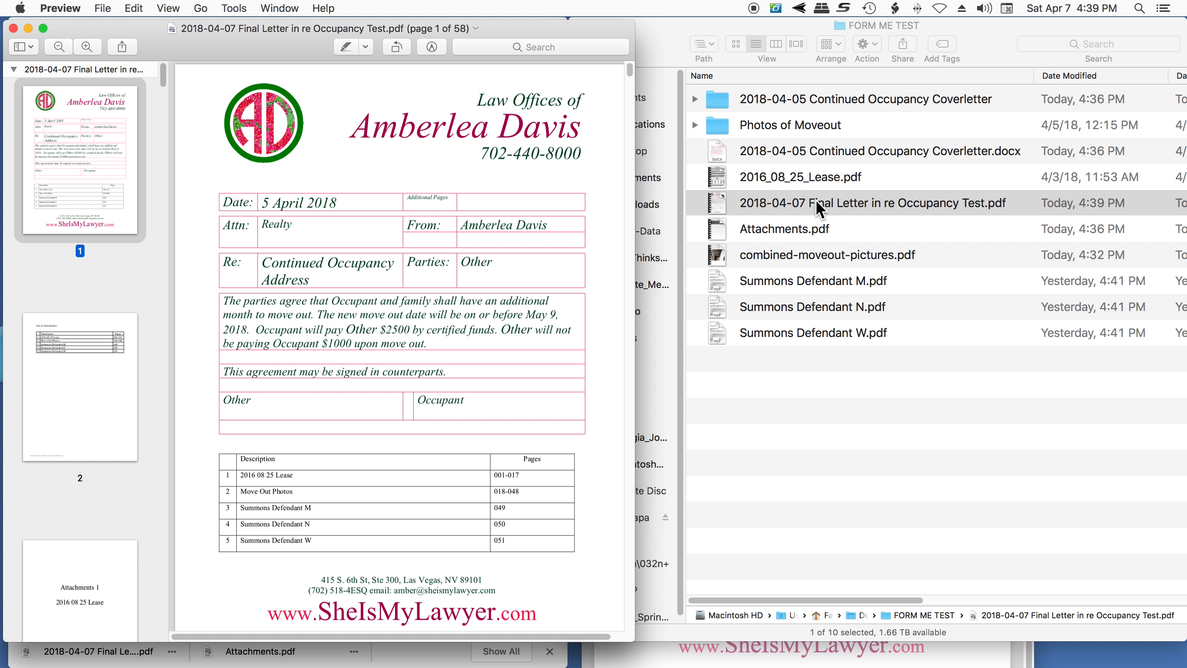
pyautogui.scroll(-3, 444, 560)
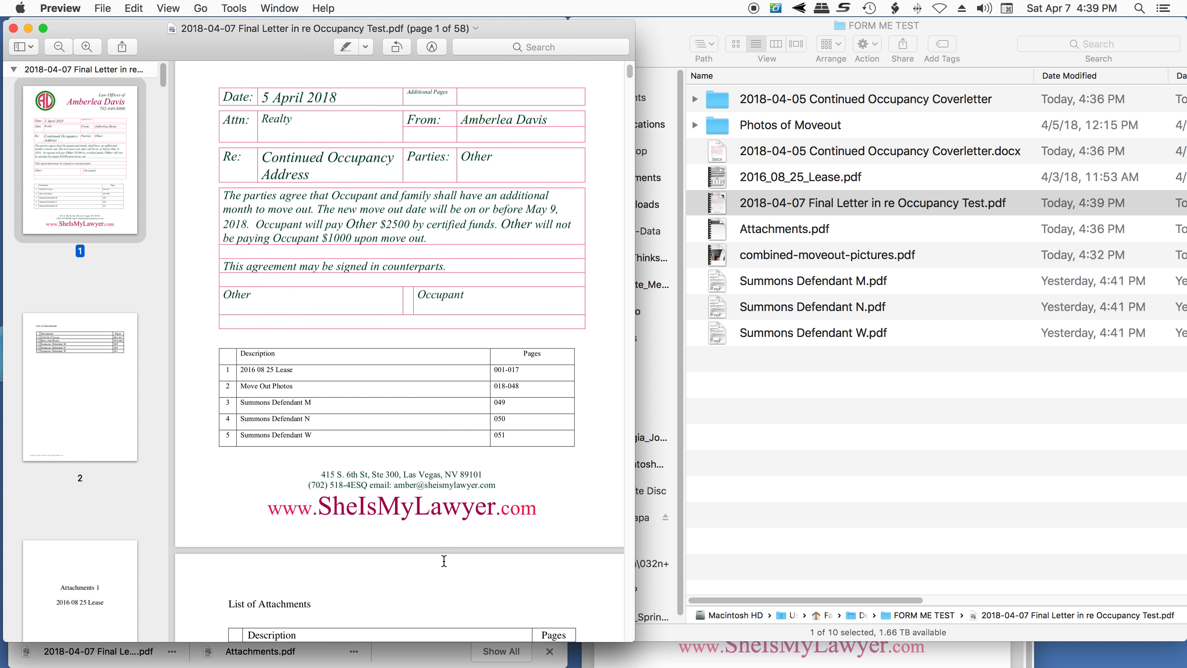
pyautogui.scroll(-7, 444, 560)
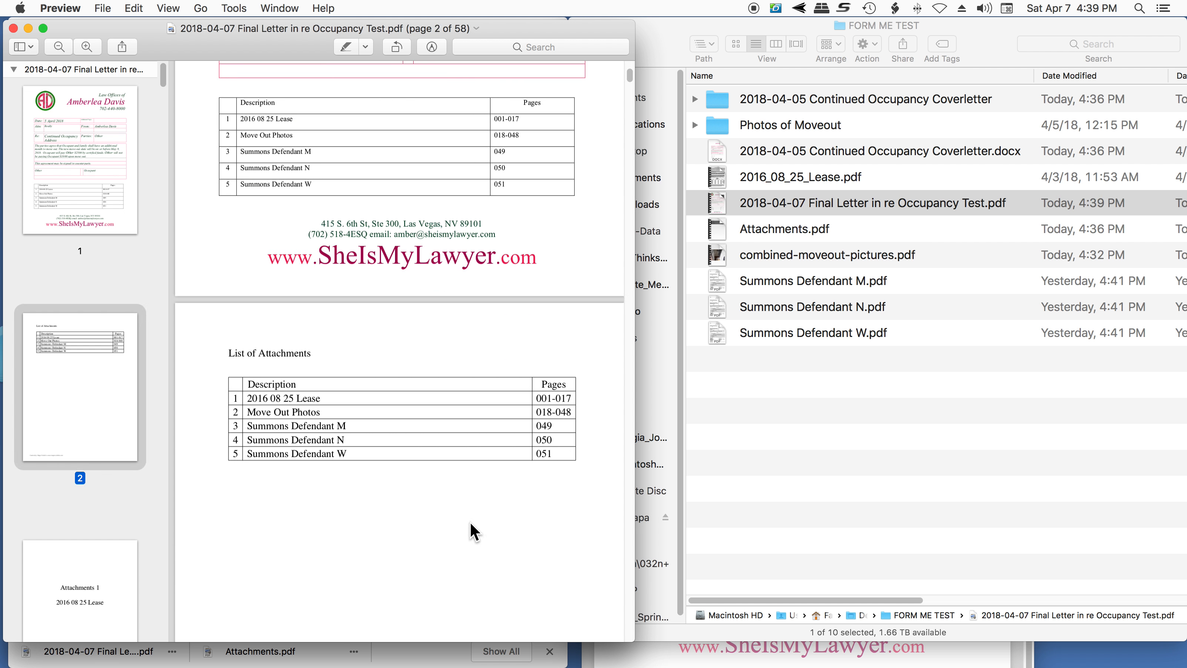
pyautogui.scroll(-15, 470, 522)
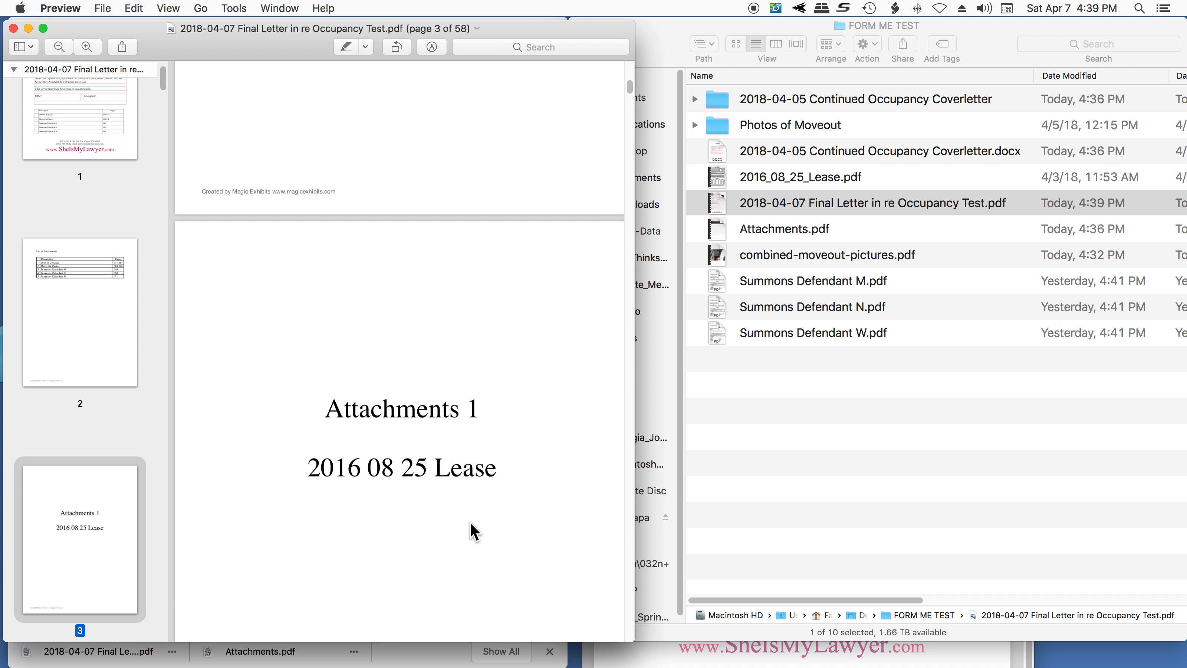
pyautogui.scroll(-10, 469, 521)
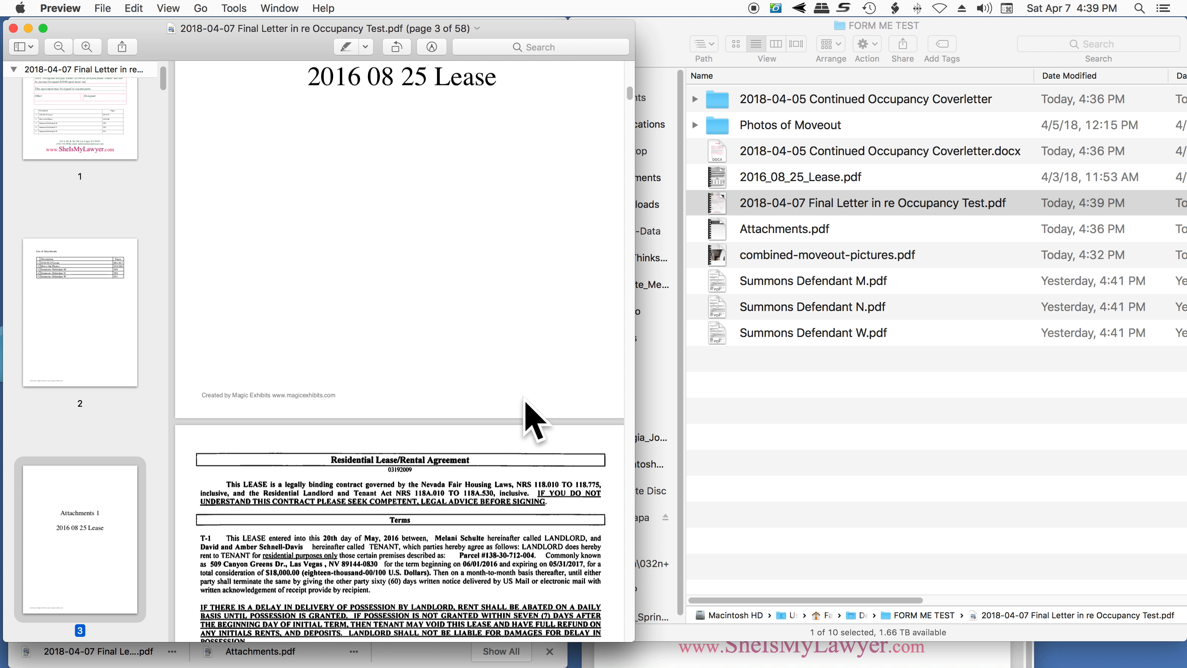
pyautogui.scroll(-15, 537, 412)
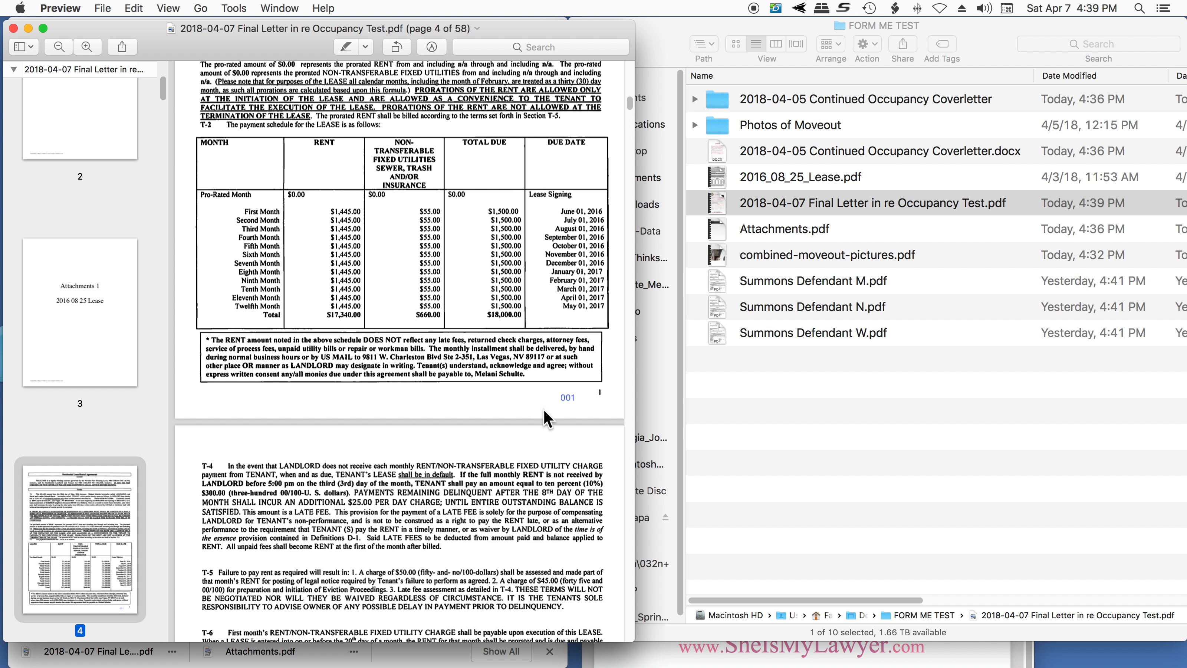
pyautogui.moveTo(554, 396); pyautogui.dragTo(597, 398)
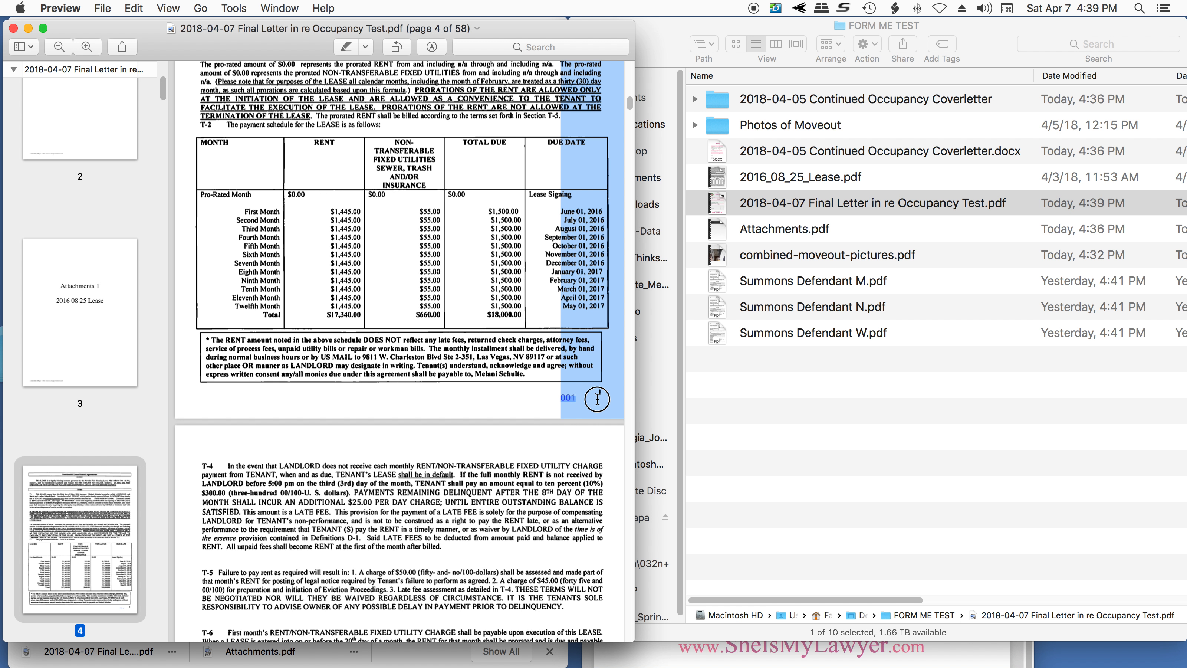